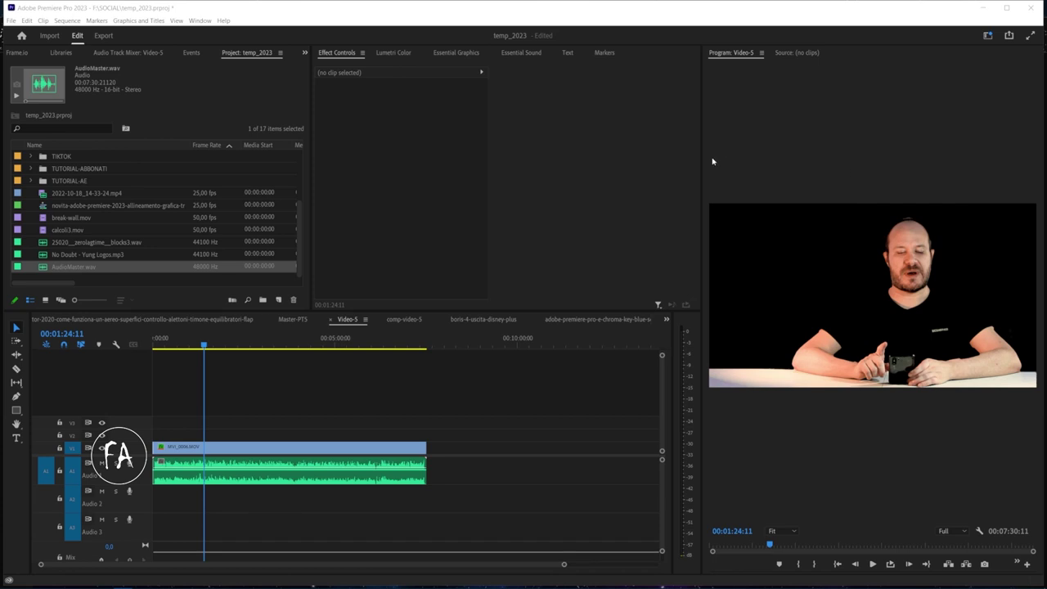
Marquee-select the MVI_0006.MOV video clip on V1 and its linked audio on A1.
{"action": "left_click", "coordinate": [519, 411]}
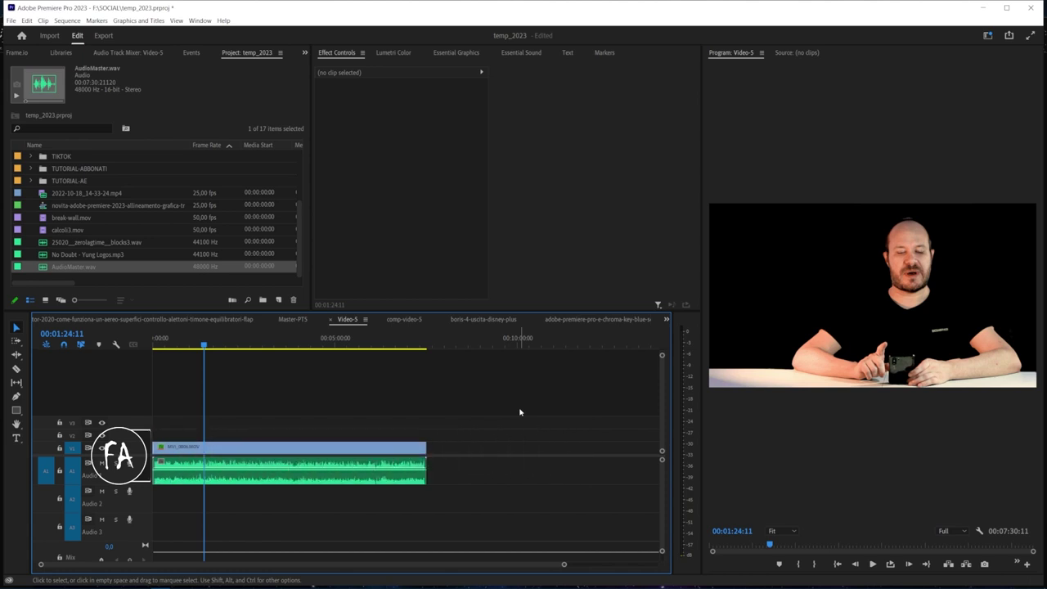
{"action": "left_click_drag", "start_coordinate": [515, 410], "coordinate": [402, 471]}
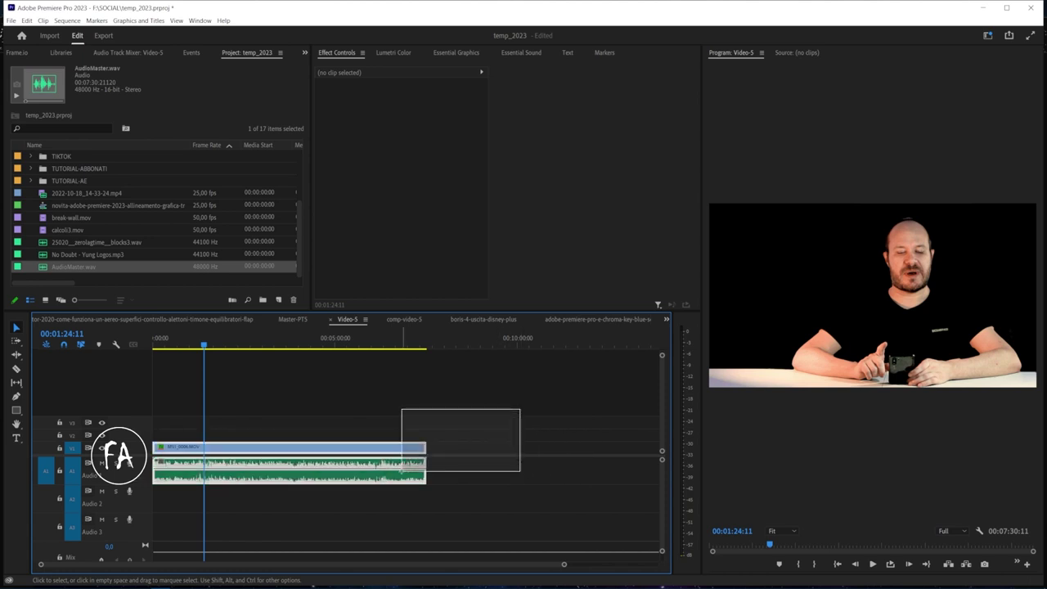
{"action": "mouse_move", "coordinate": [402, 471]}
{"action": "left_mouse_down"}
{"action": "mouse_move", "coordinate": [195, 511]}
{"action": "mouse_move", "coordinate": [251, 412]}
{"action": "mouse_move", "coordinate": [454, 381]}
{"action": "mouse_move", "coordinate": [395, 437]}
{"action": "left_mouse_up"}
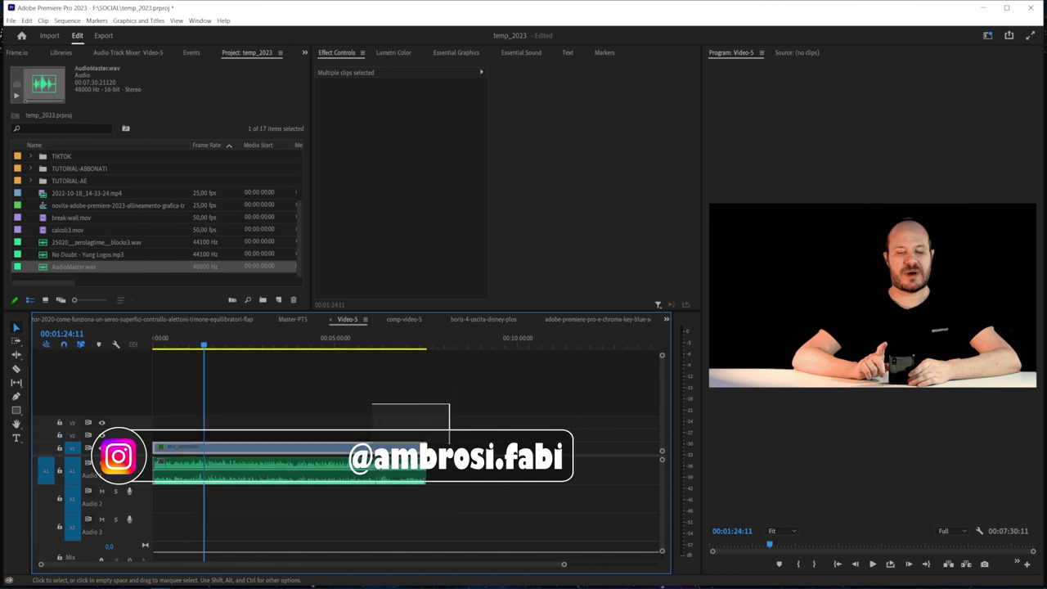
{"action": "left_click_drag", "start_coordinate": [395, 436], "coordinate": [190, 494]}
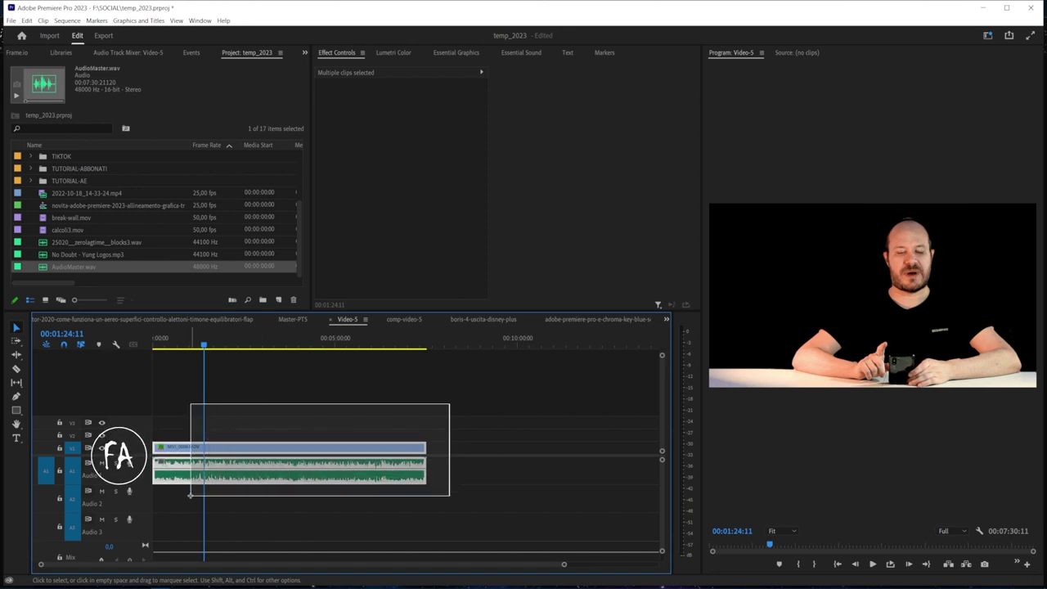
{"action": "left_click_drag", "start_coordinate": [191, 495], "coordinate": [191, 499]}
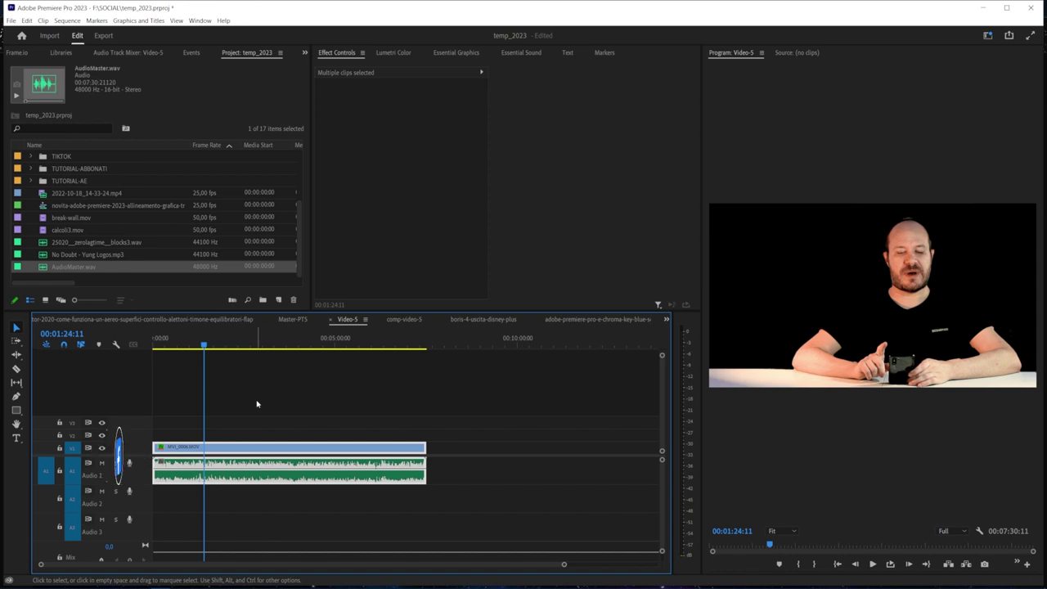
Play a few seconds of the Video-5 sequence to hear its audio, then deselect the clips.
{"action": "key", "text": "space"}
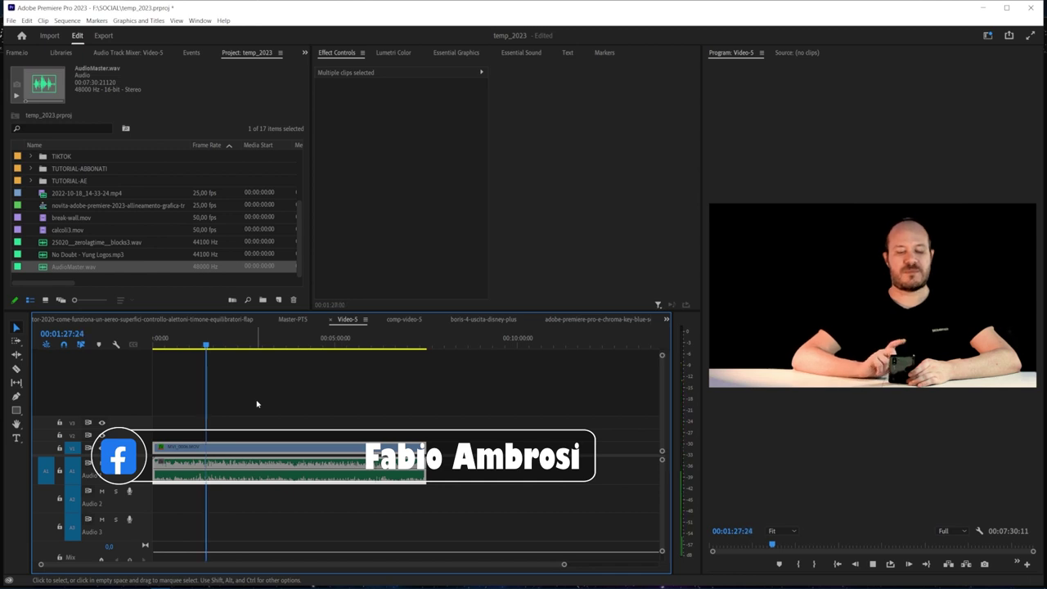
{"action": "key", "text": "space"}
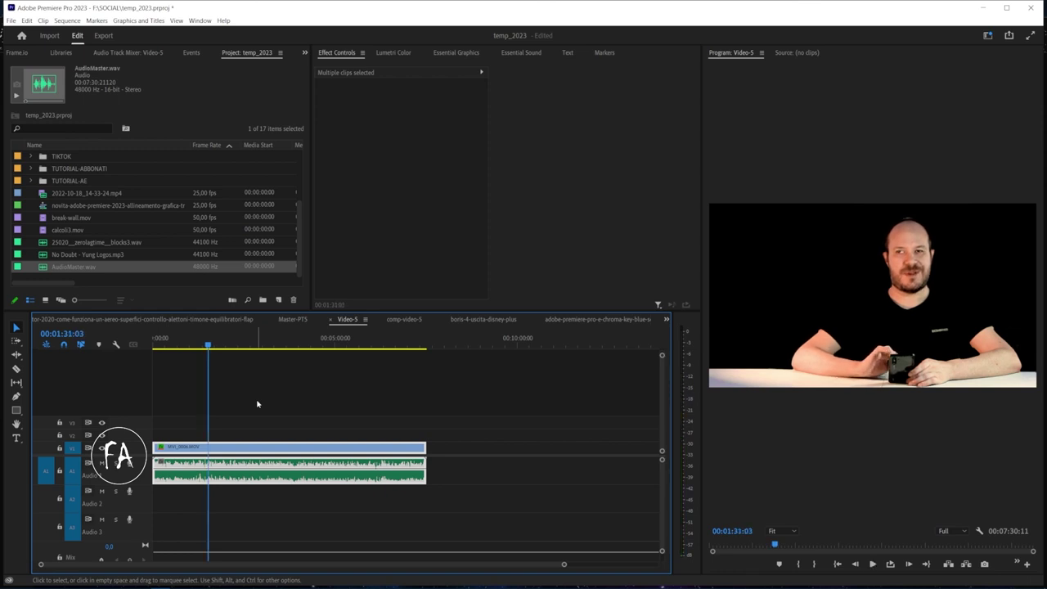
{"action": "left_click", "coordinate": [256, 403]}
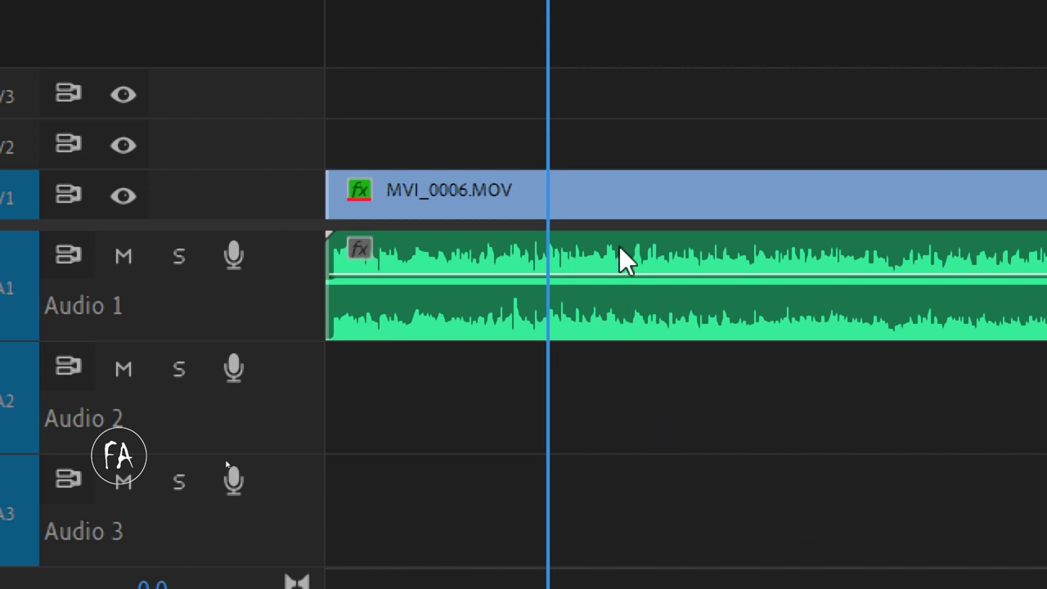
Select the AudioMaster.wav clip on A1 to show its Volume, Channel Volume and Panner effects.
{"action": "mouse_move", "coordinate": [606, 261]}
{"action": "mouse_move", "coordinate": [571, 330]}
{"action": "left_click", "coordinate": [469, 322]}
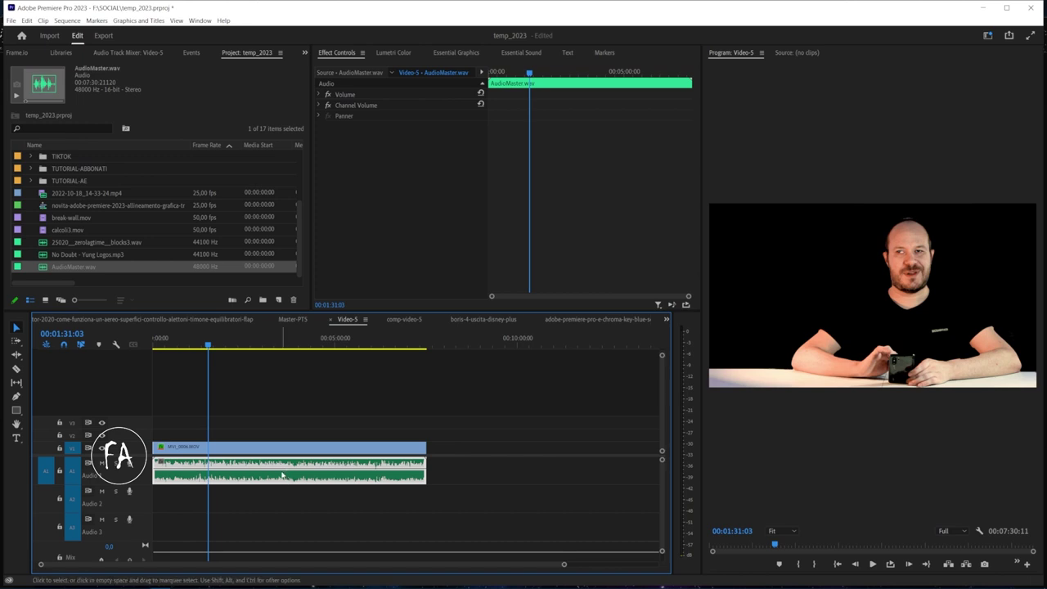
Reveal AudioMaster.wav in the Project panel from the timeline clip and bring up its Modify options.
{"action": "right_click", "coordinate": [284, 470]}
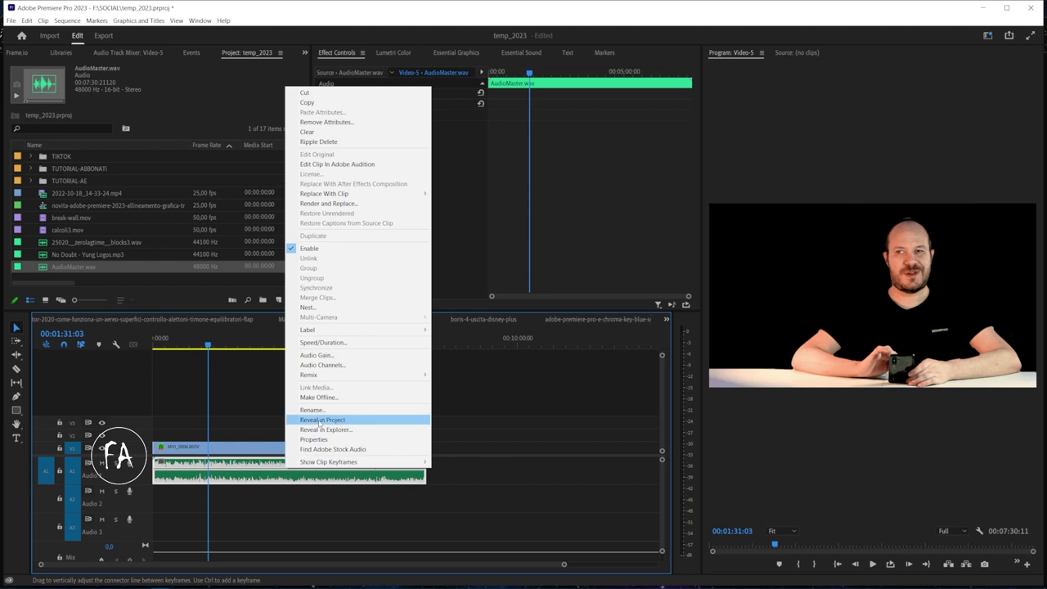
{"action": "left_click", "coordinate": [355, 434]}
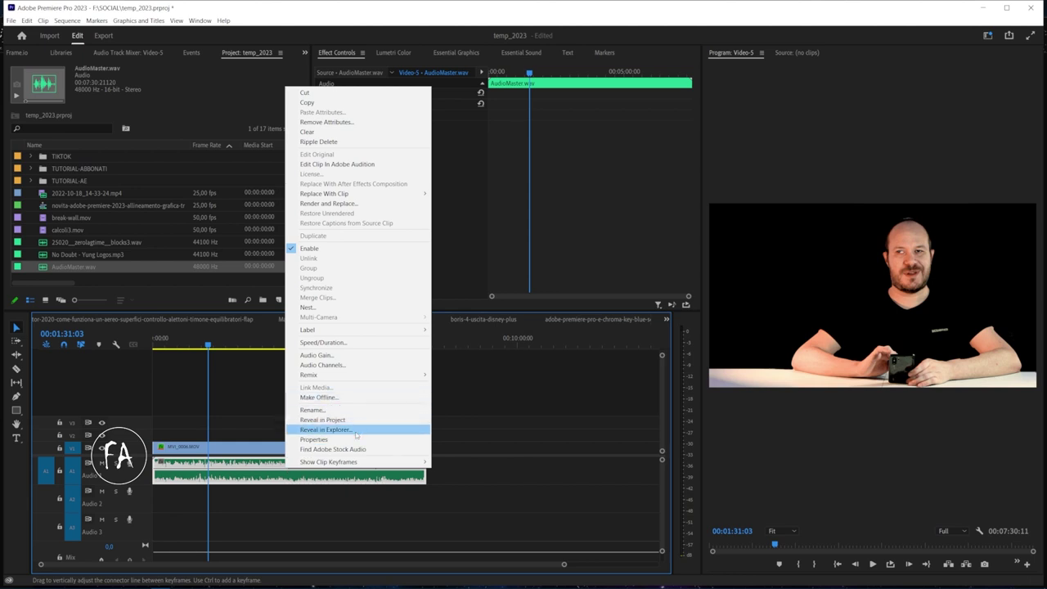
{"action": "left_click", "coordinate": [356, 432]}
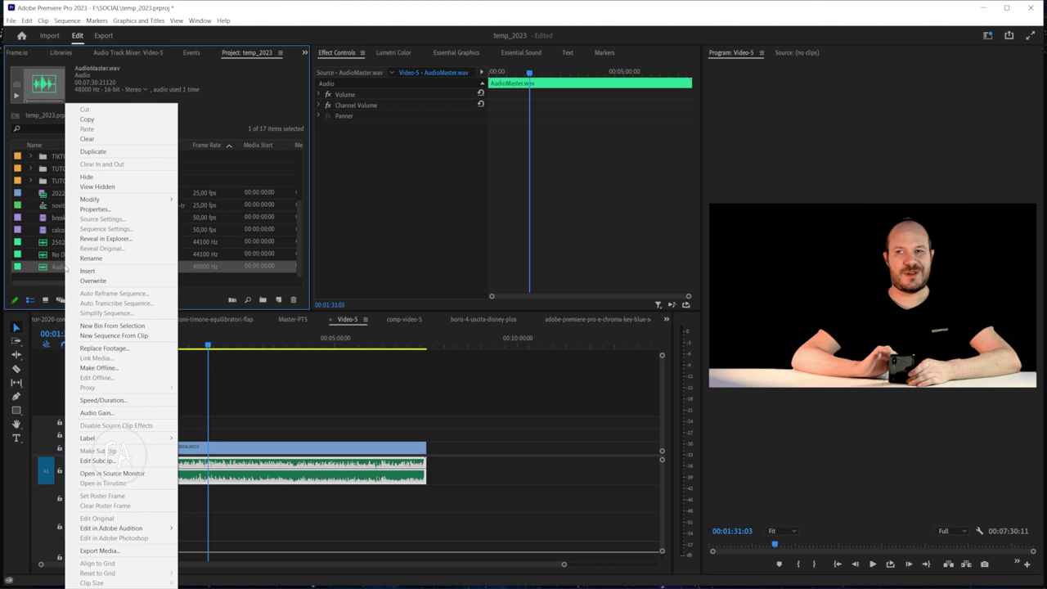
{"action": "mouse_move", "coordinate": [90, 200]}
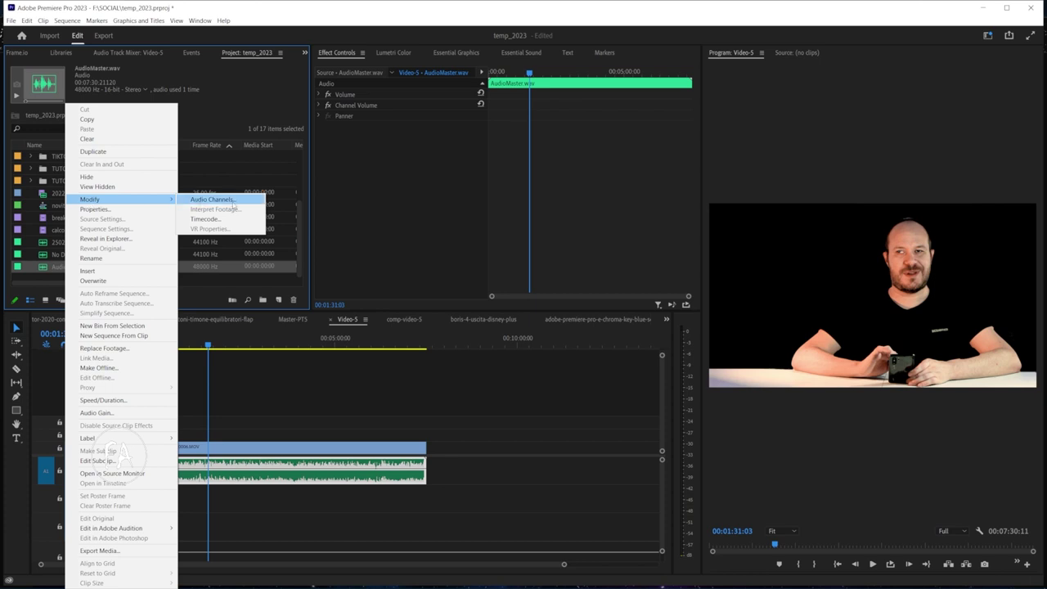
In Audio Channels, map AudioMaster.wav's left output to the source's right channel.
{"action": "left_click", "coordinate": [212, 200]}
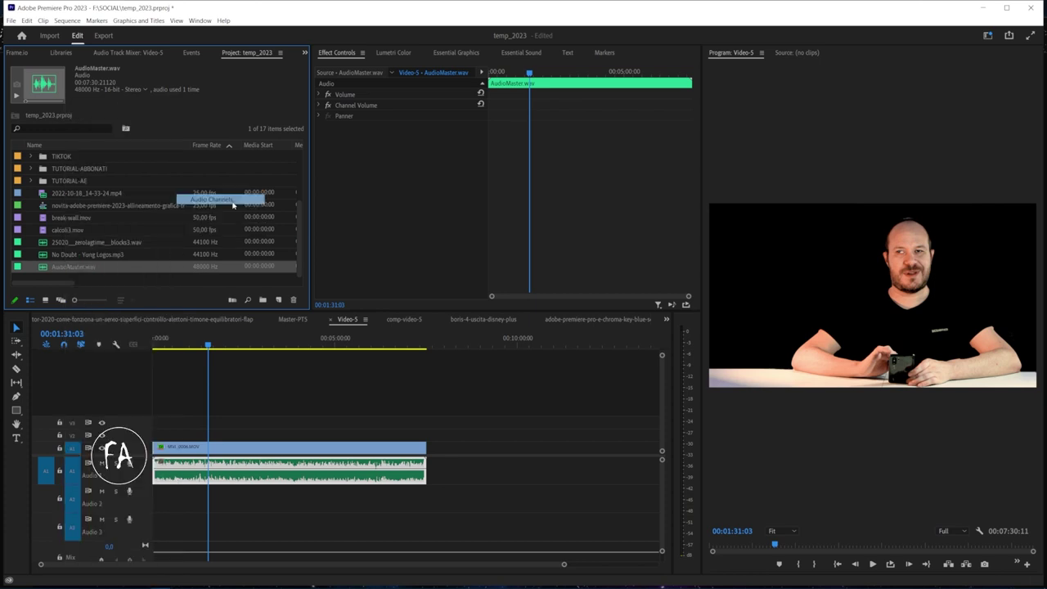
{"action": "left_click_drag", "start_coordinate": [539, 121], "coordinate": [552, 93]}
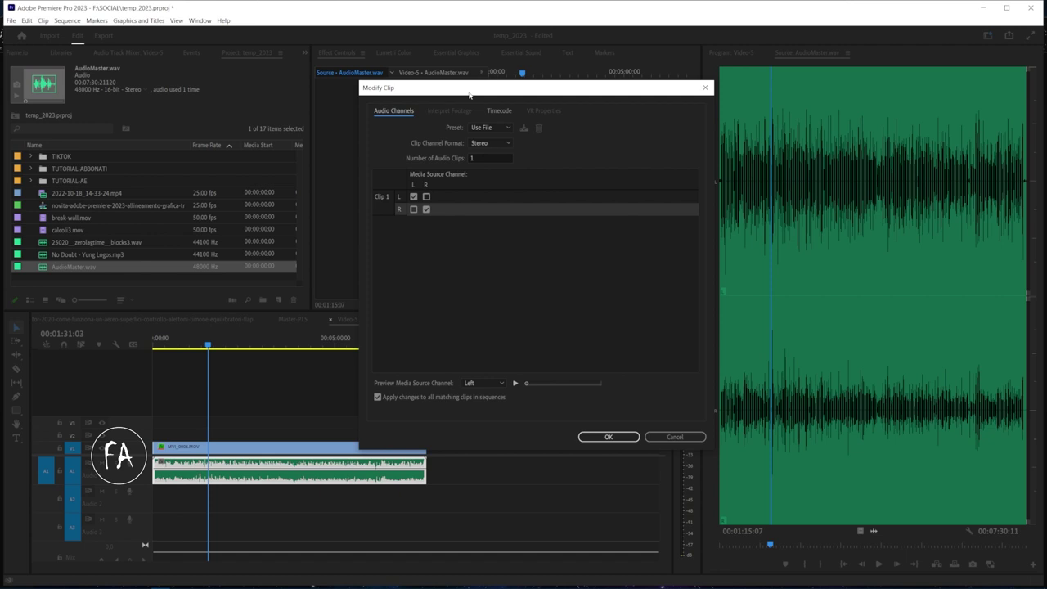
{"action": "left_click_drag", "start_coordinate": [469, 95], "coordinate": [458, 136]}
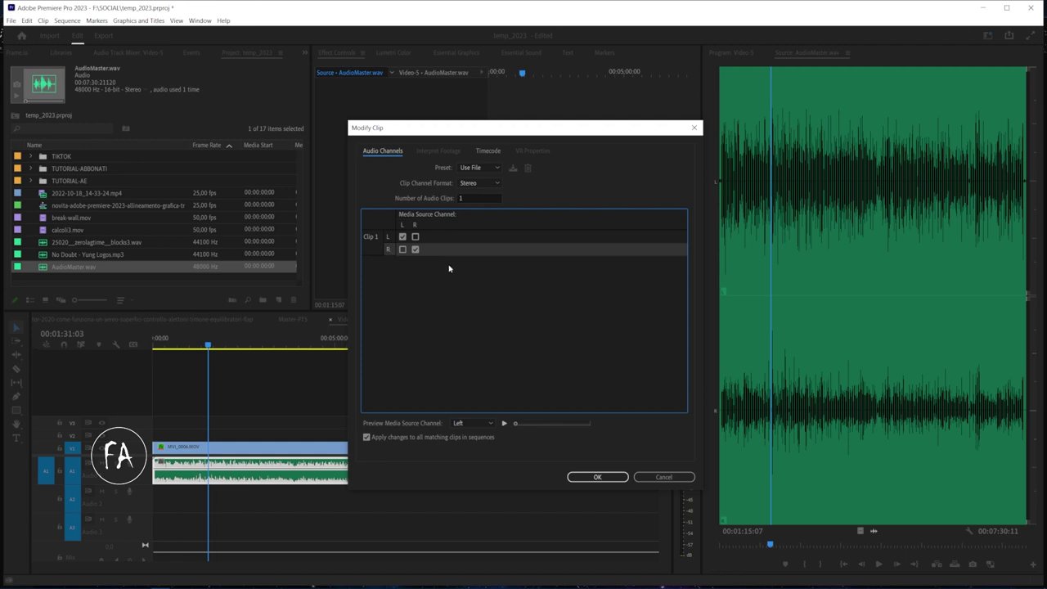
{"action": "left_click", "coordinate": [414, 236]}
Apply the right-channel mapping and play AudioMaster.wav in the Source monitor from 01:28:15.
{"action": "left_click", "coordinate": [599, 477]}
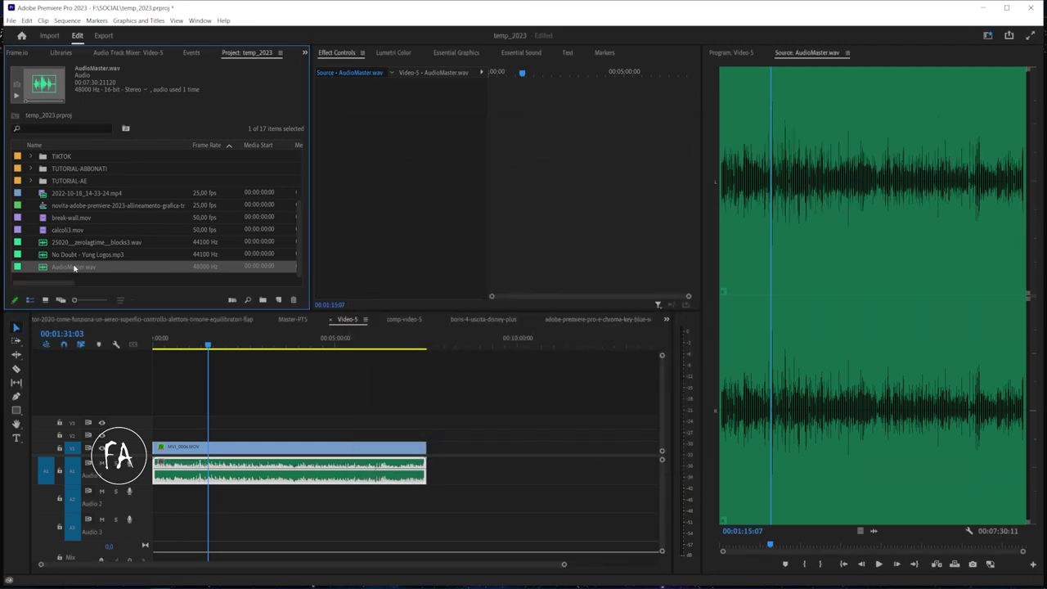
{"action": "left_click", "coordinate": [789, 199]}
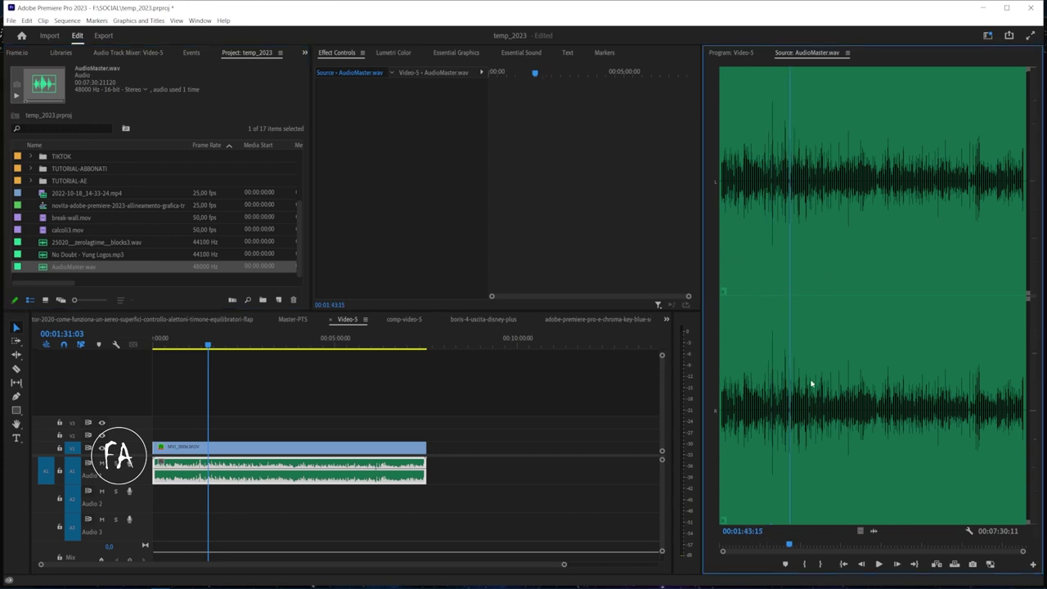
{"action": "left_click", "coordinate": [779, 174]}
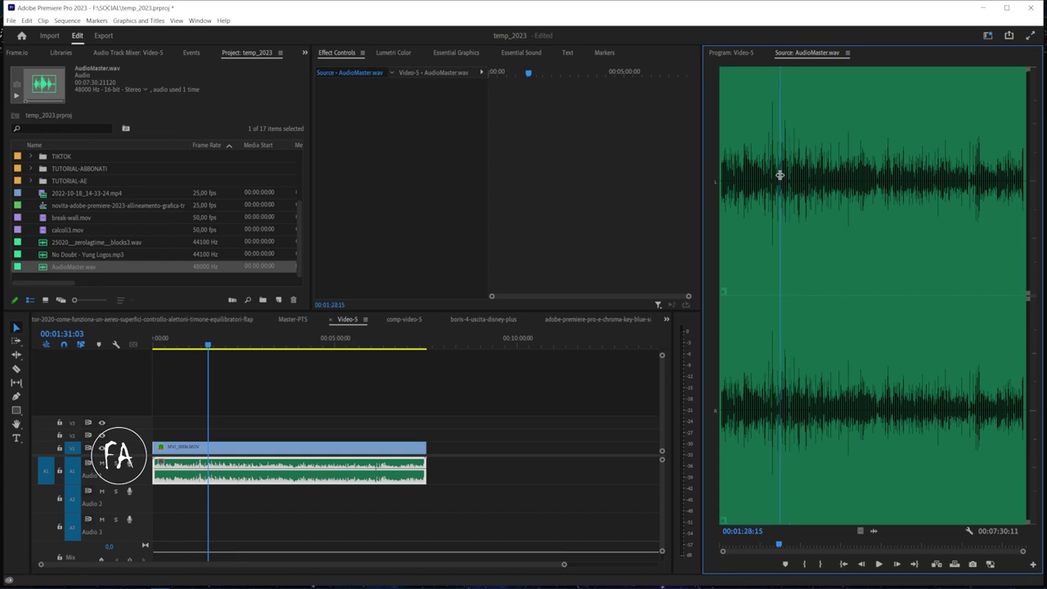
{"action": "key", "text": "space"}
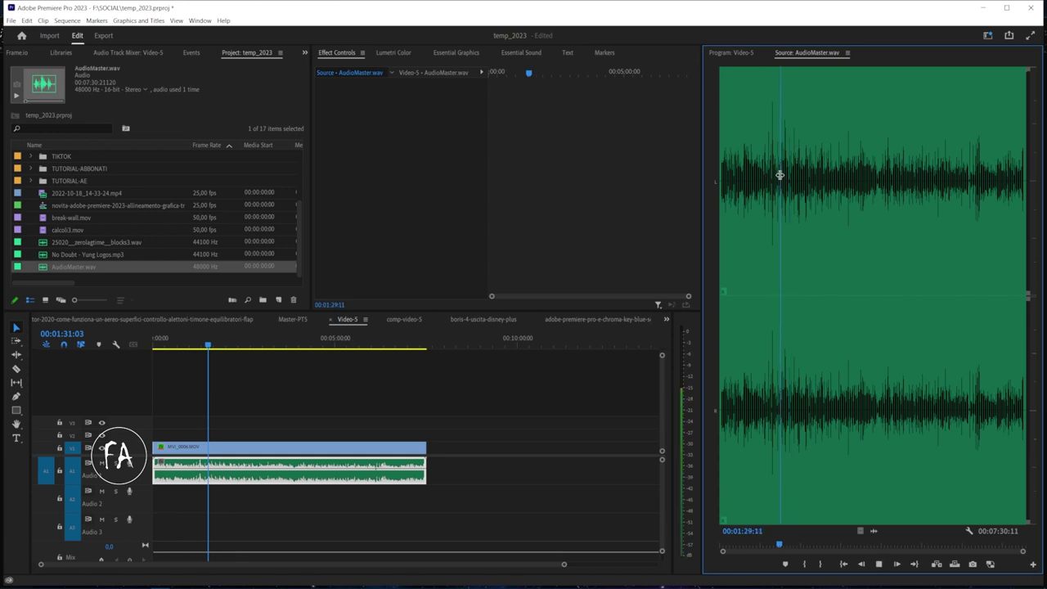
{"action": "key", "text": "space"}
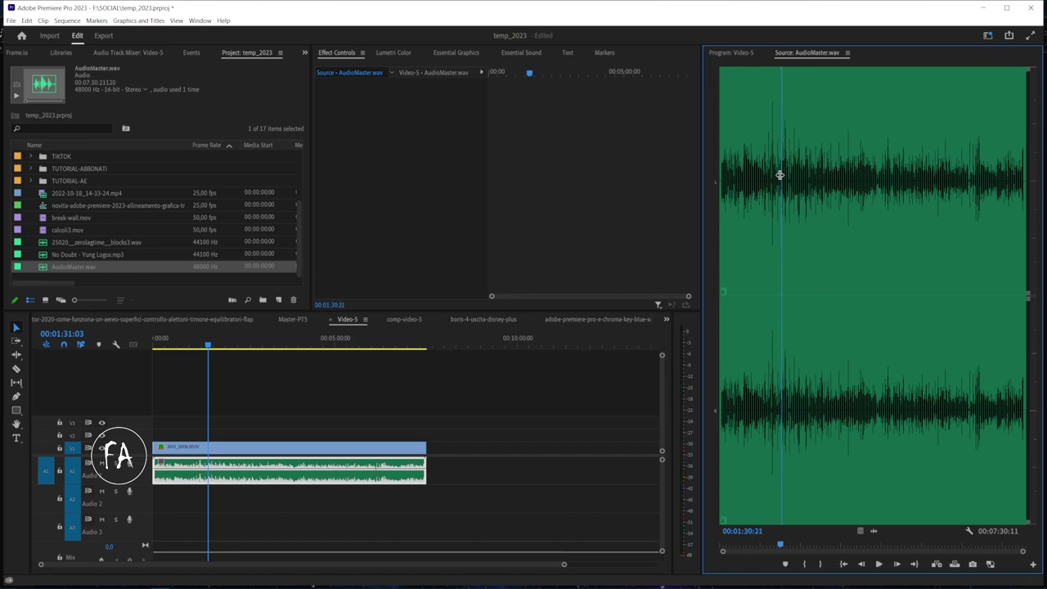
{"action": "left_click", "coordinate": [530, 278]}
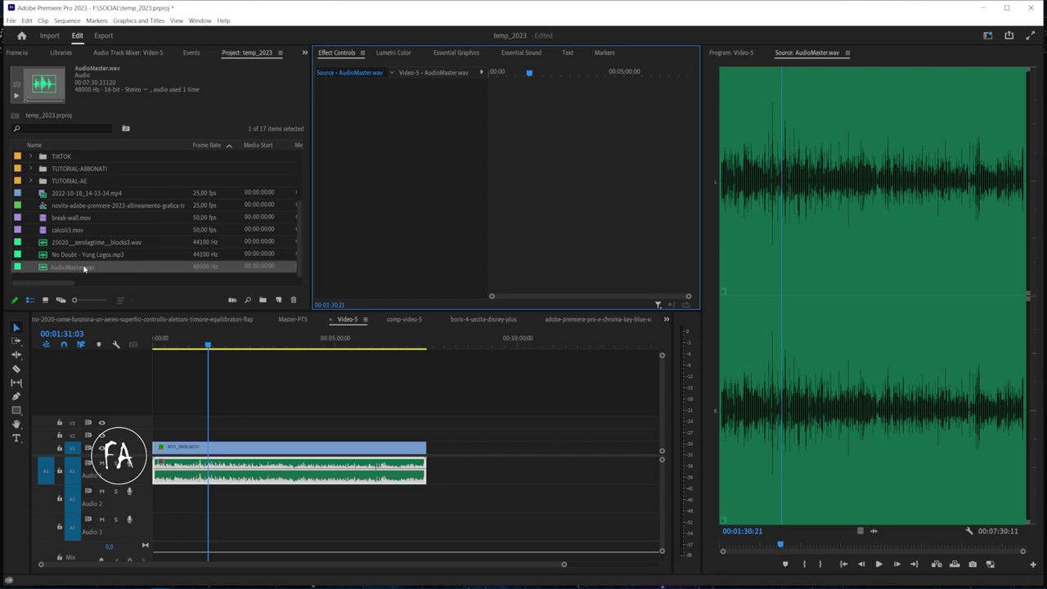
{"action": "left_click", "coordinate": [84, 268]}
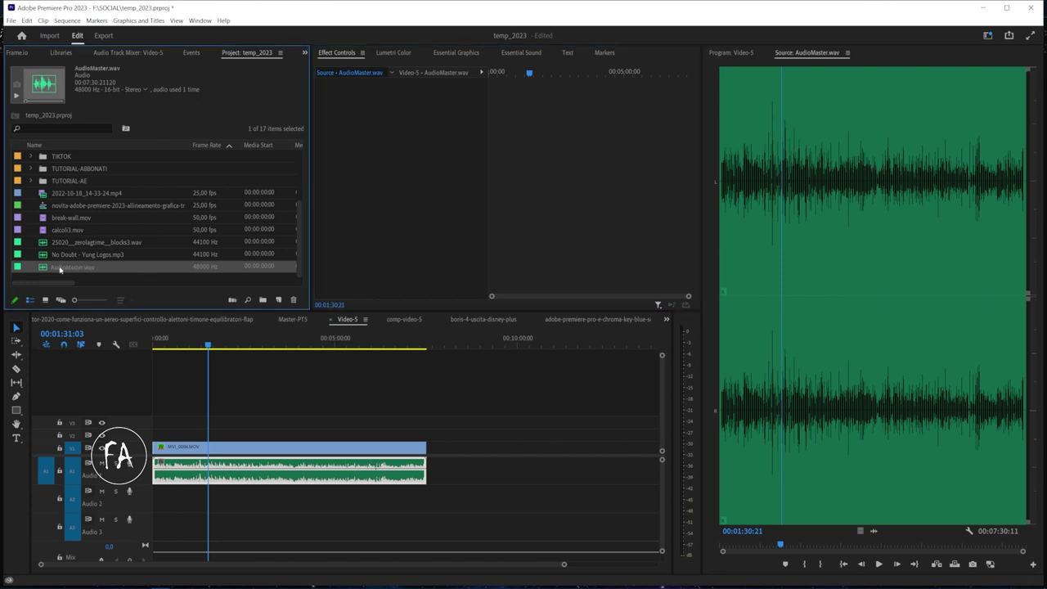
Remap AudioMaster.wav so both L and R outputs draw from the source's left channel.
{"action": "right_click", "coordinate": [42, 271]}
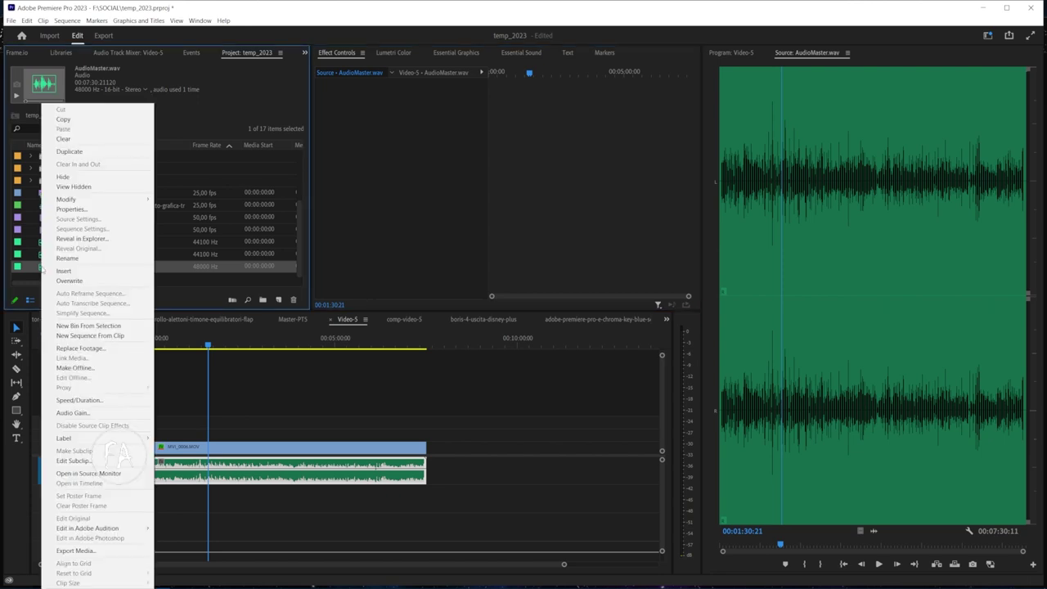
{"action": "mouse_move", "coordinate": [102, 200]}
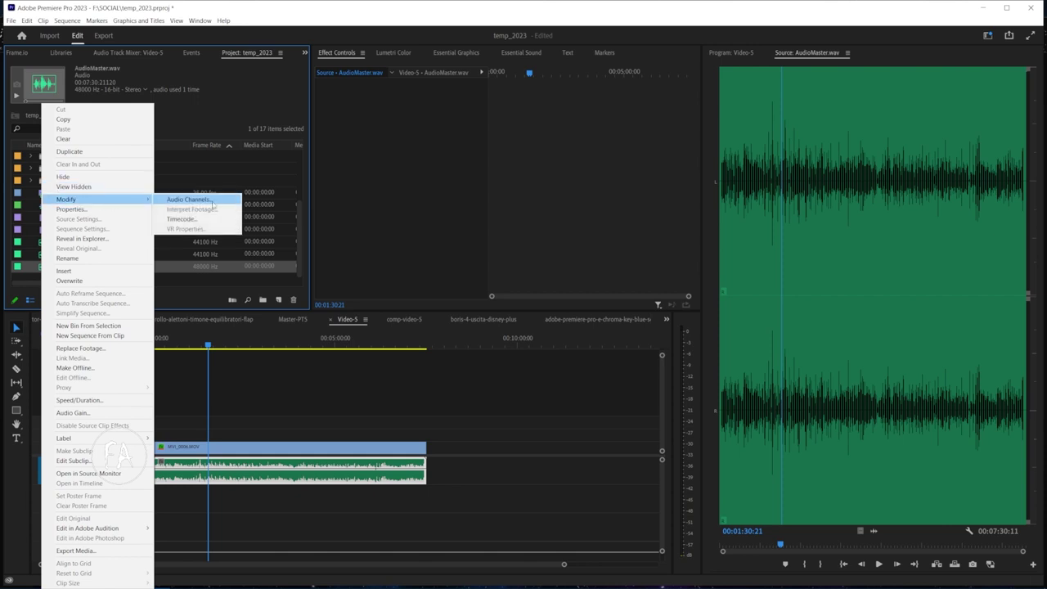
{"action": "left_click", "coordinate": [216, 200]}
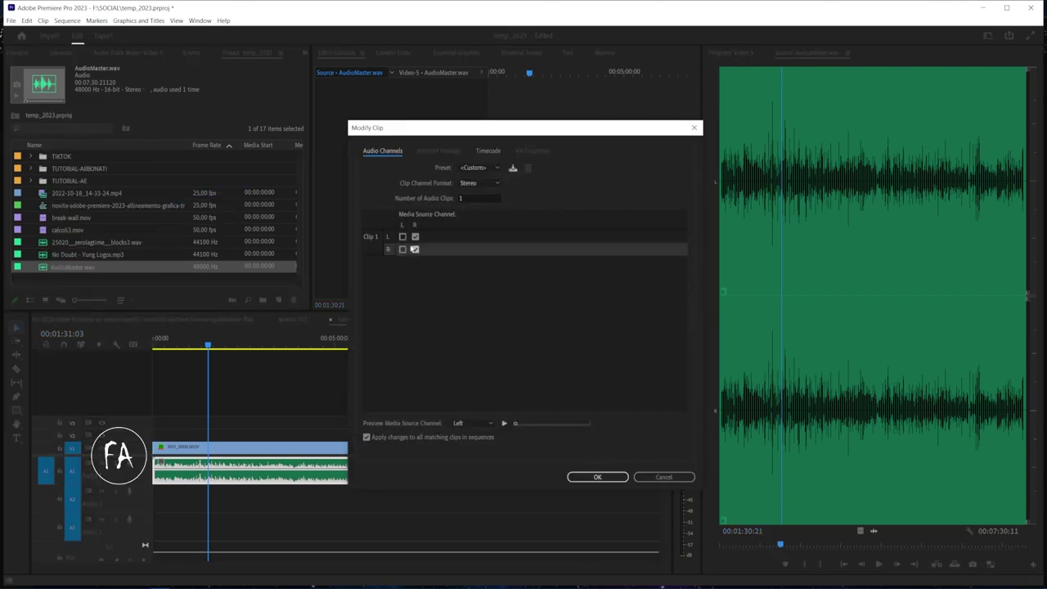
{"action": "left_click", "coordinate": [402, 251]}
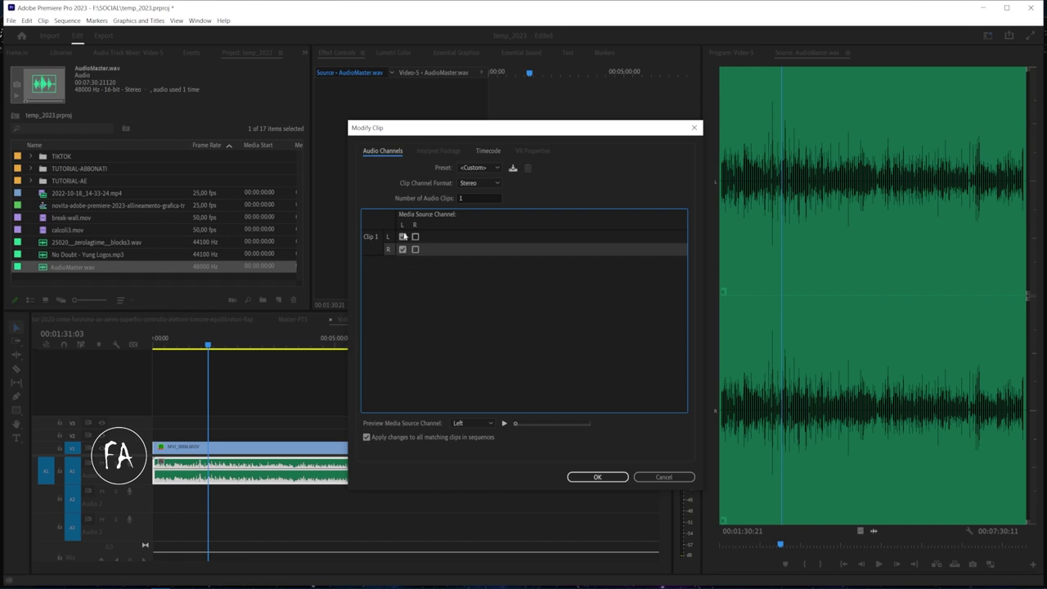
{"action": "left_click", "coordinate": [600, 479]}
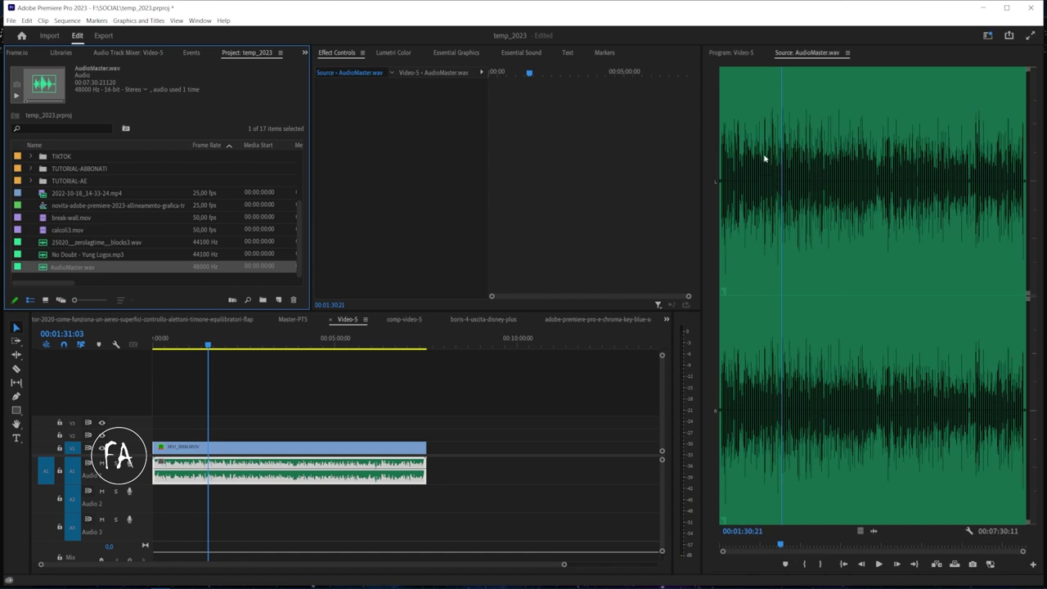
Restore AudioMaster.wav's right output to the source's right channel, returning to normal stereo mapping.
{"action": "left_click", "coordinate": [787, 190]}
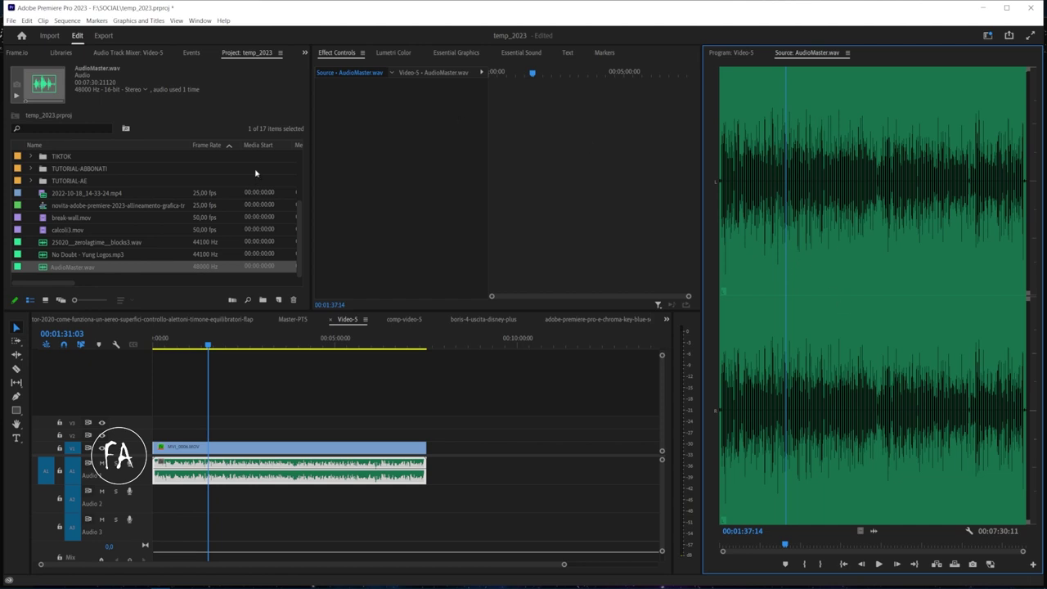
{"action": "right_click", "coordinate": [47, 269]}
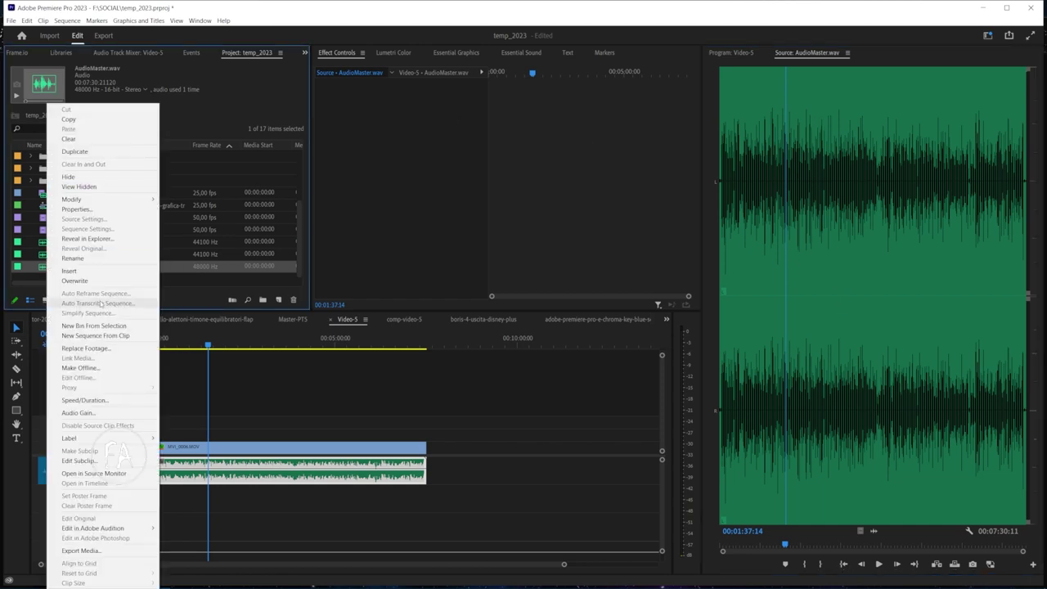
{"action": "mouse_move", "coordinate": [114, 198]}
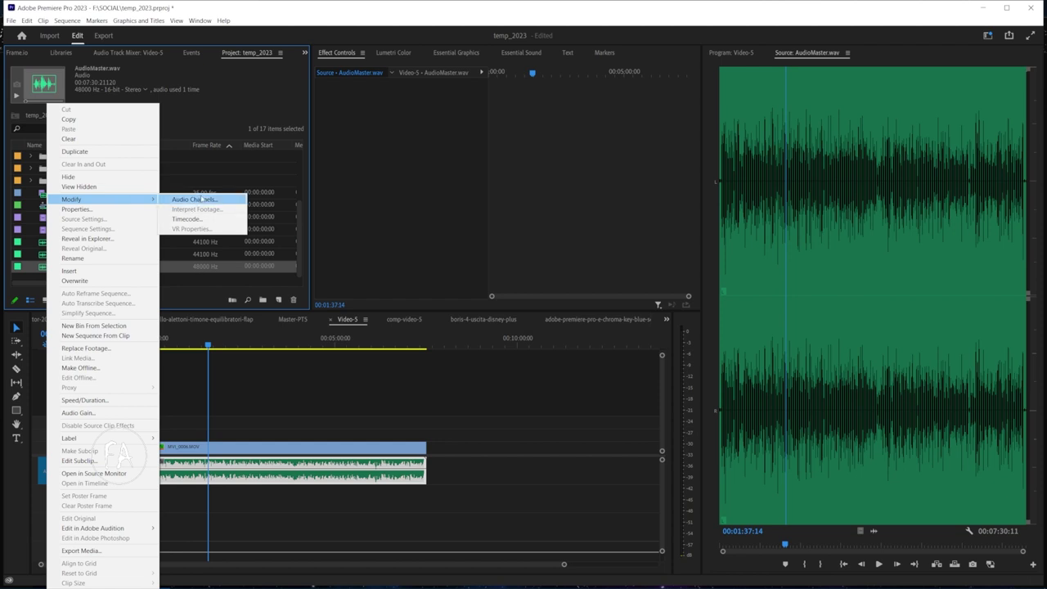
{"action": "left_click", "coordinate": [188, 198]}
{"action": "left_click", "coordinate": [414, 249]}
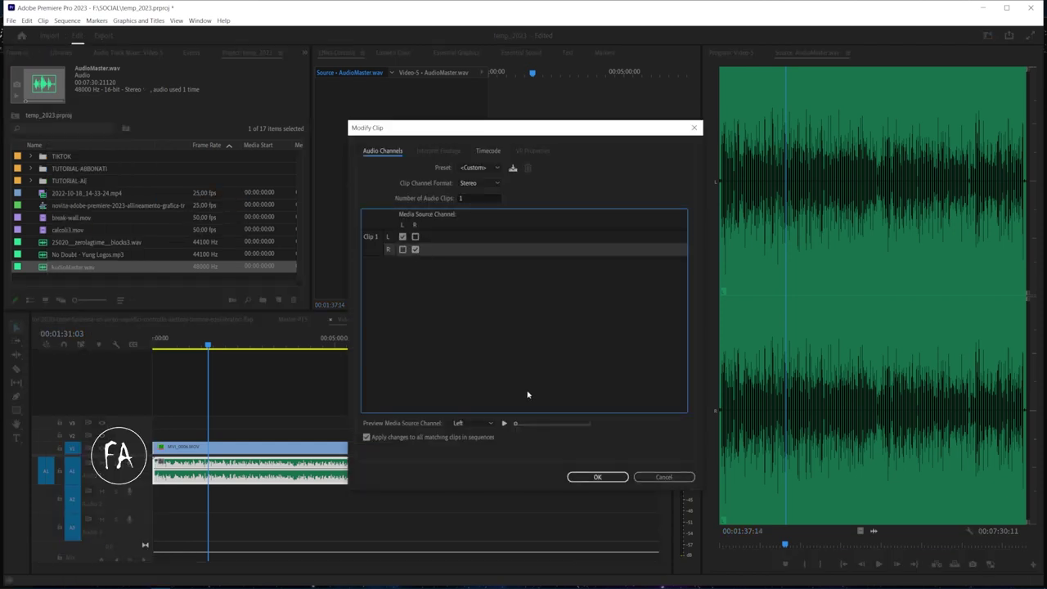
{"action": "left_click", "coordinate": [596, 476]}
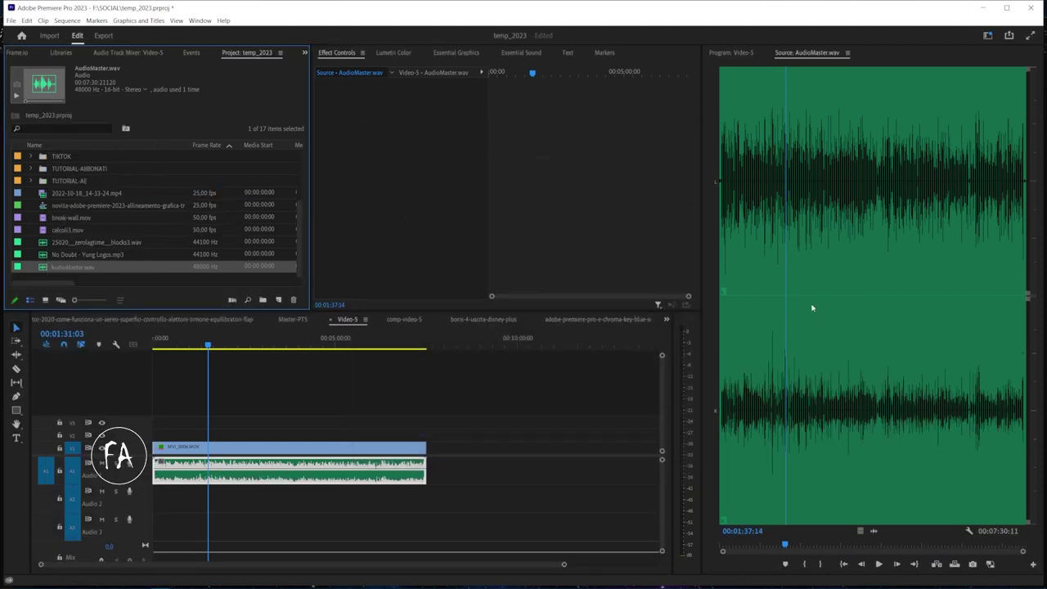
{"action": "left_click", "coordinate": [550, 431]}
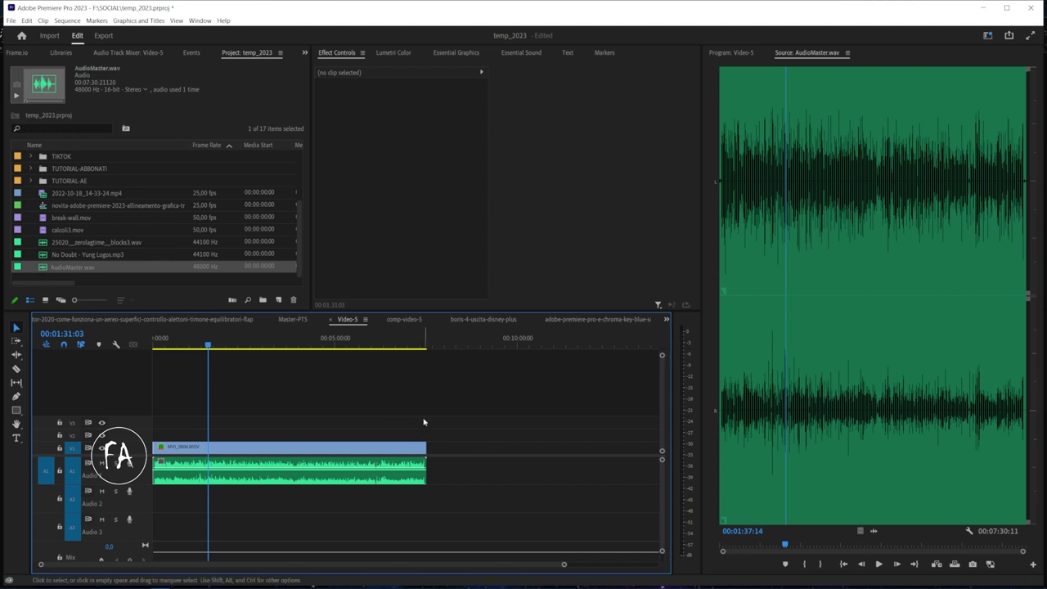
Zoom out the Video-5 timeline and select only the AudioMaster.wav clip on A1.
{"action": "key", "text": "minus"}
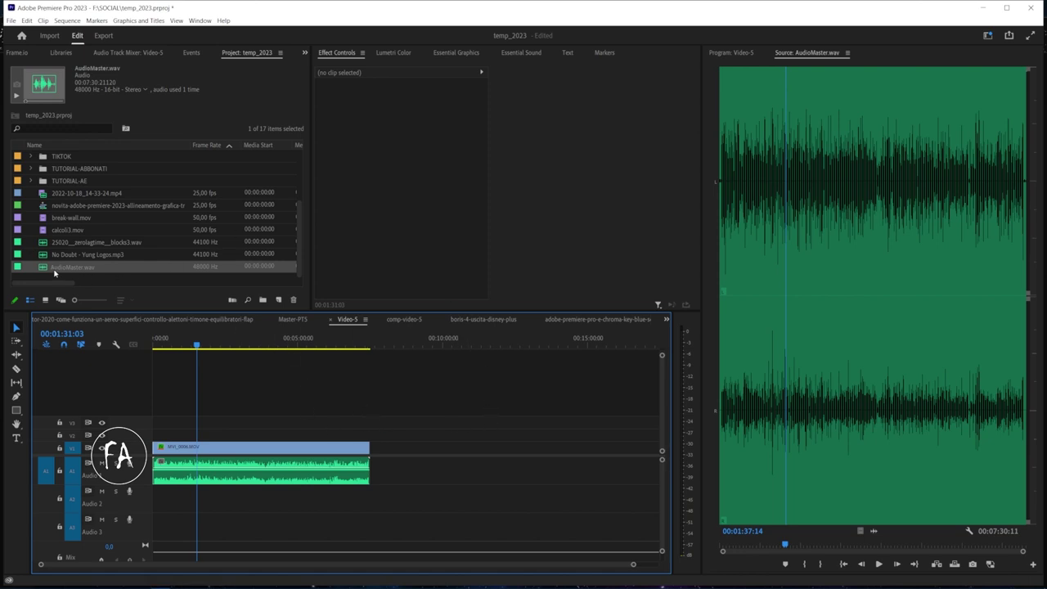
{"action": "left_click_drag", "start_coordinate": [54, 272], "coordinate": [415, 424]}
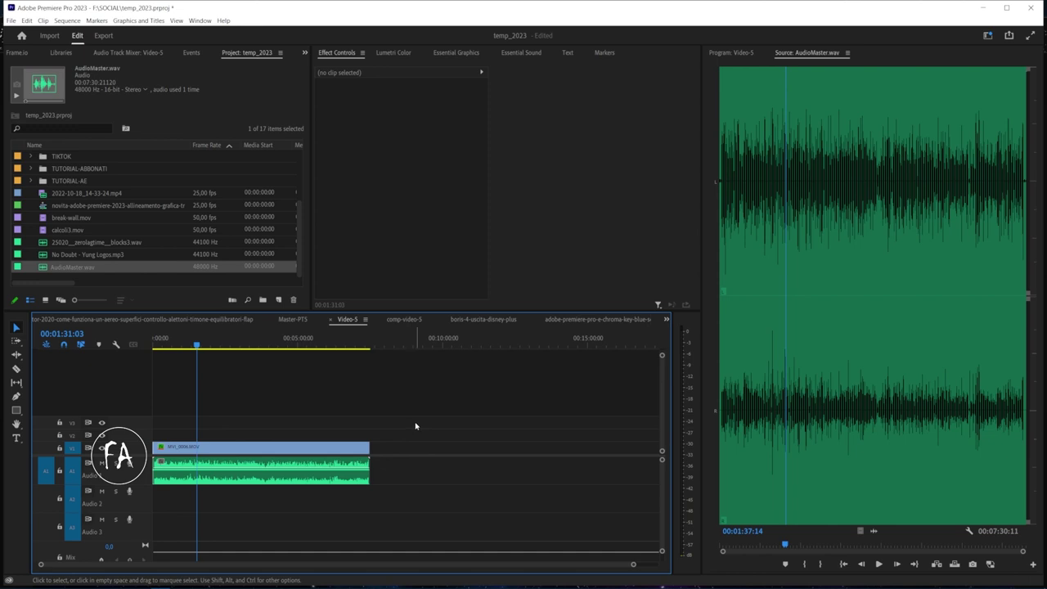
{"action": "left_click_drag", "start_coordinate": [134, 447], "coordinate": [131, 450]}
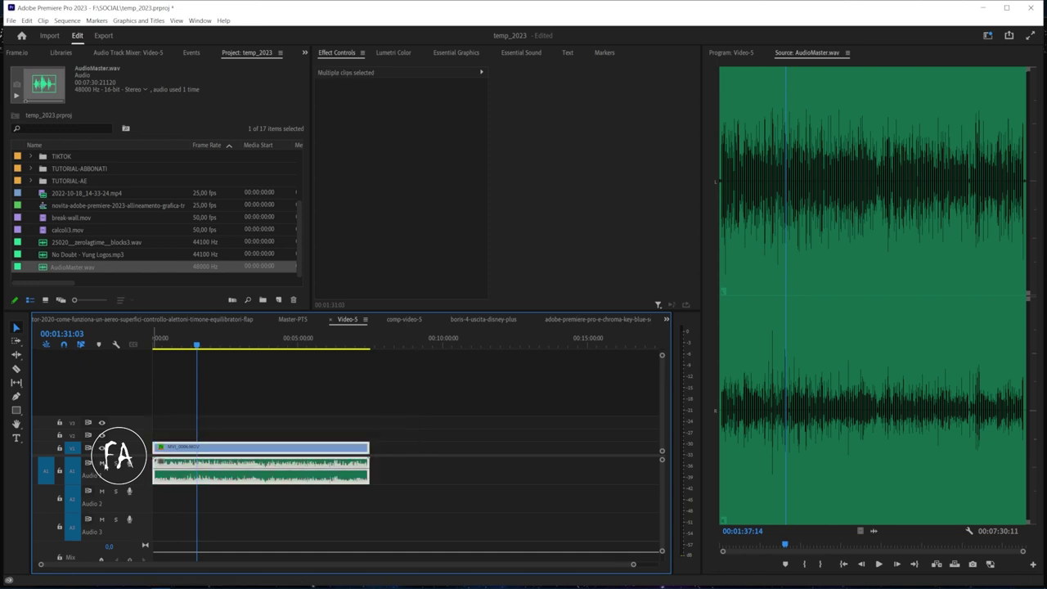
{"action": "left_click", "coordinate": [286, 475]}
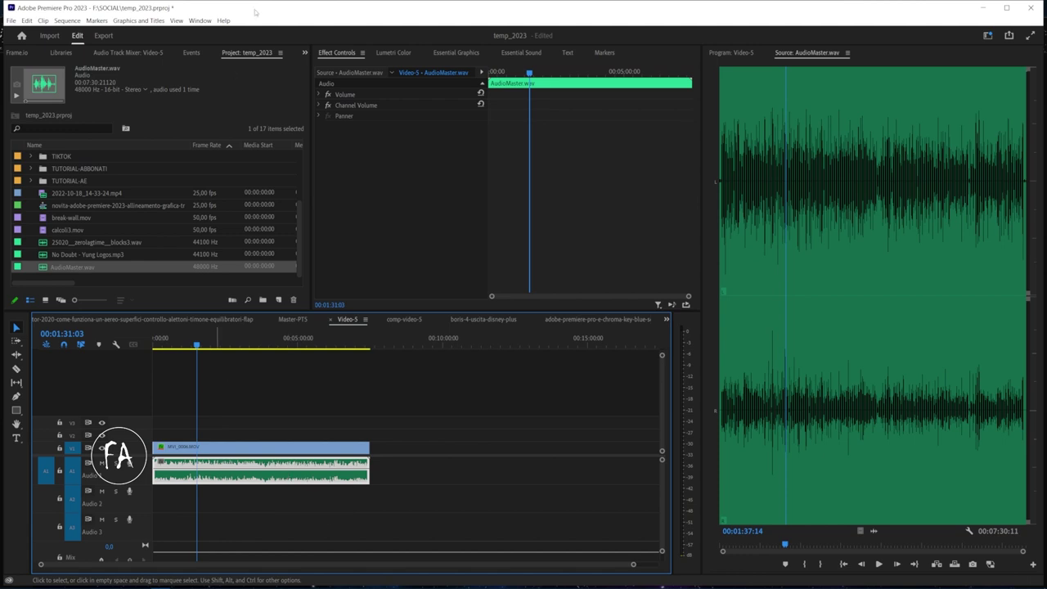
Switch to the Effects panel from the panel overflow menu and expand Audio Effects.
{"action": "left_click", "coordinate": [304, 53]}
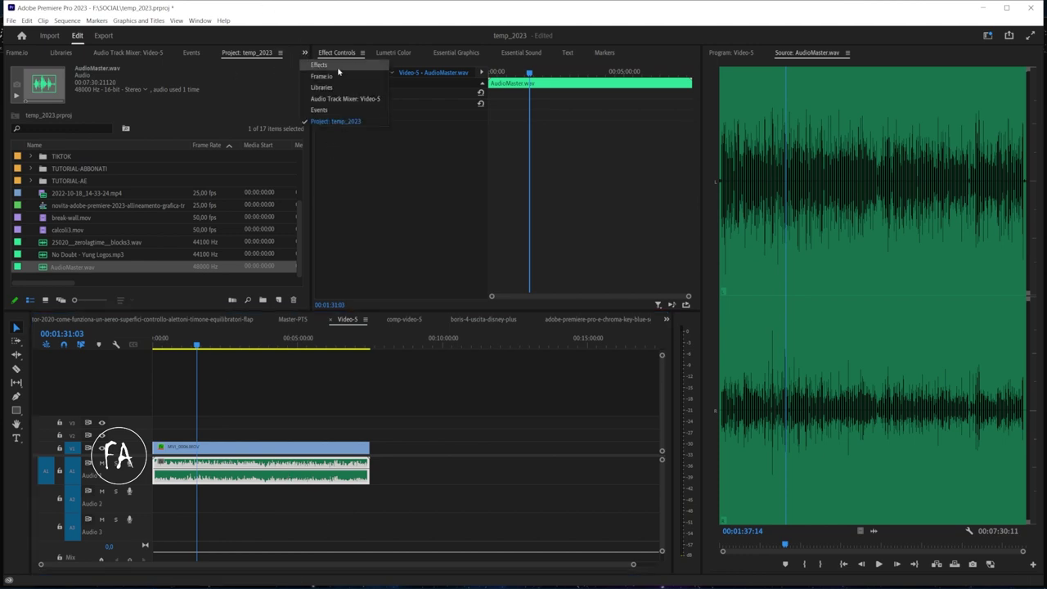
{"action": "left_click", "coordinate": [337, 67]}
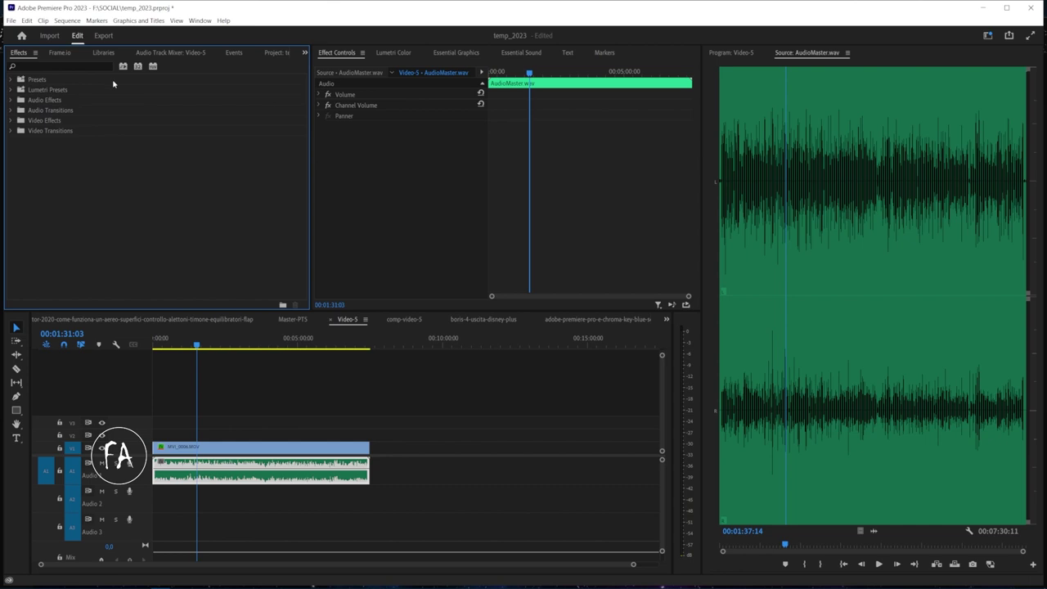
{"action": "left_click", "coordinate": [96, 64]}
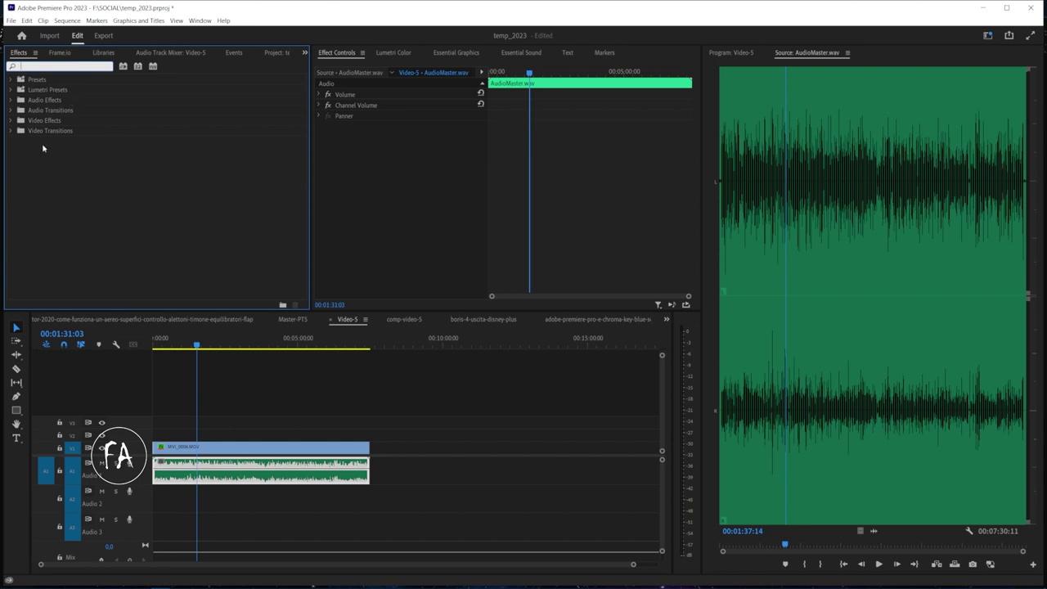
Search the Effects panel for 'fill' and select Fill Left with Right under Audio Effects > Special.
{"action": "left_click", "coordinate": [11, 100]}
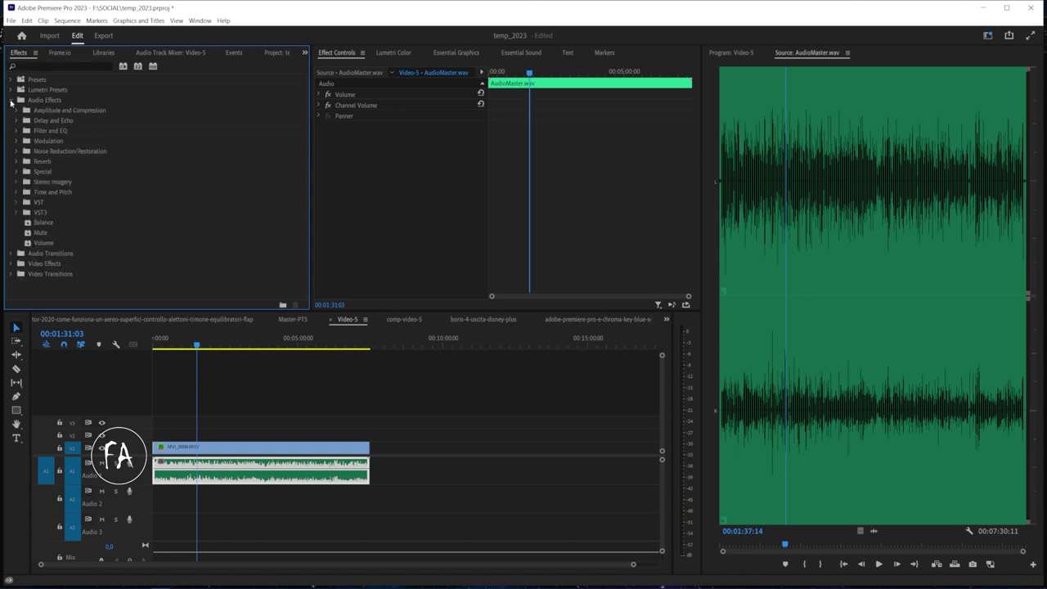
{"action": "type", "text": "fill"}
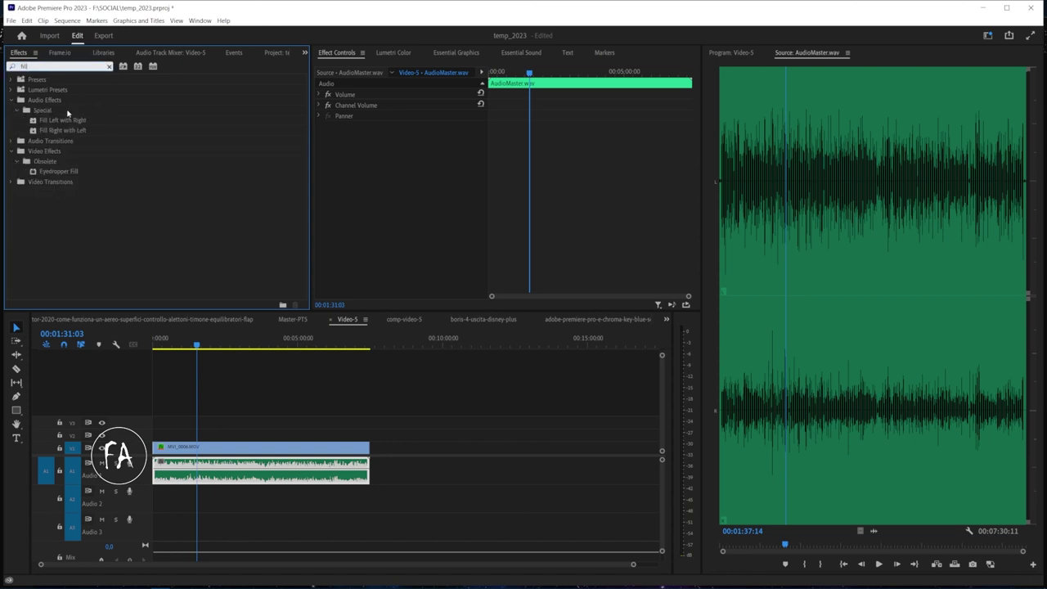
{"action": "left_click", "coordinate": [68, 112]}
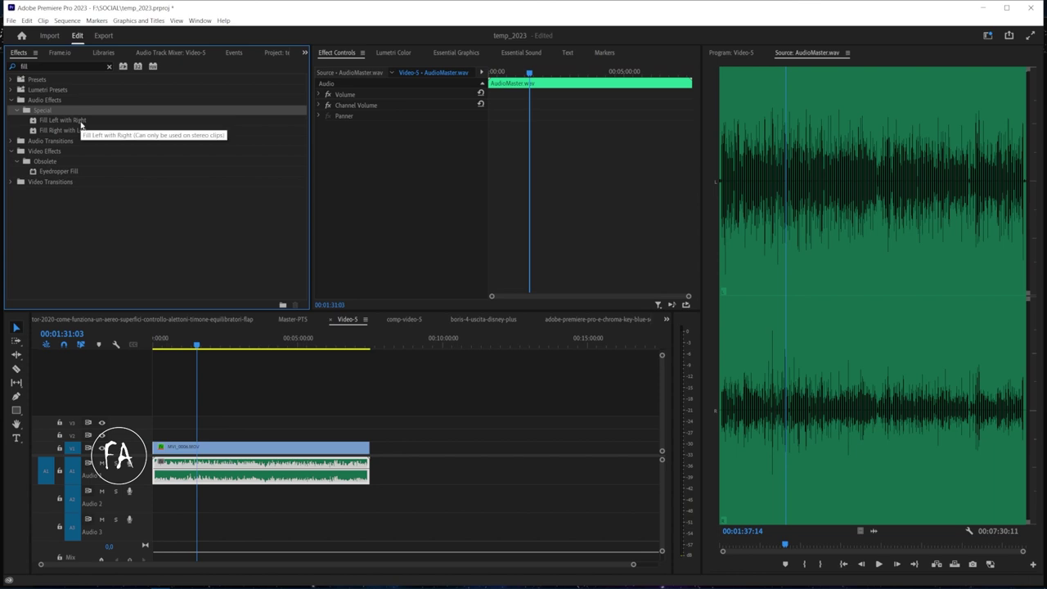
{"action": "left_click", "coordinate": [81, 122]}
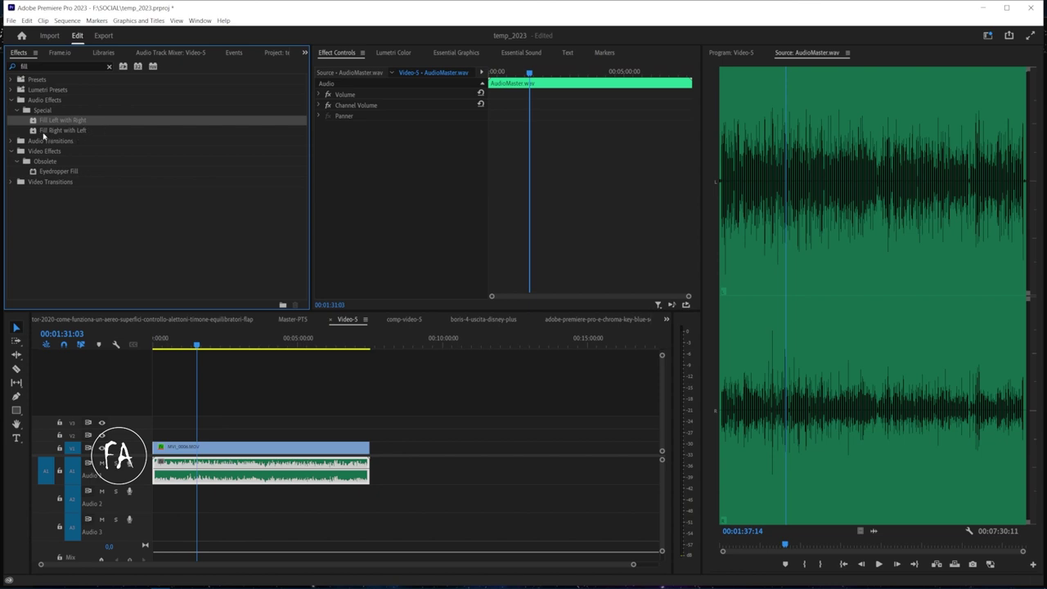
{"action": "left_click", "coordinate": [44, 132]}
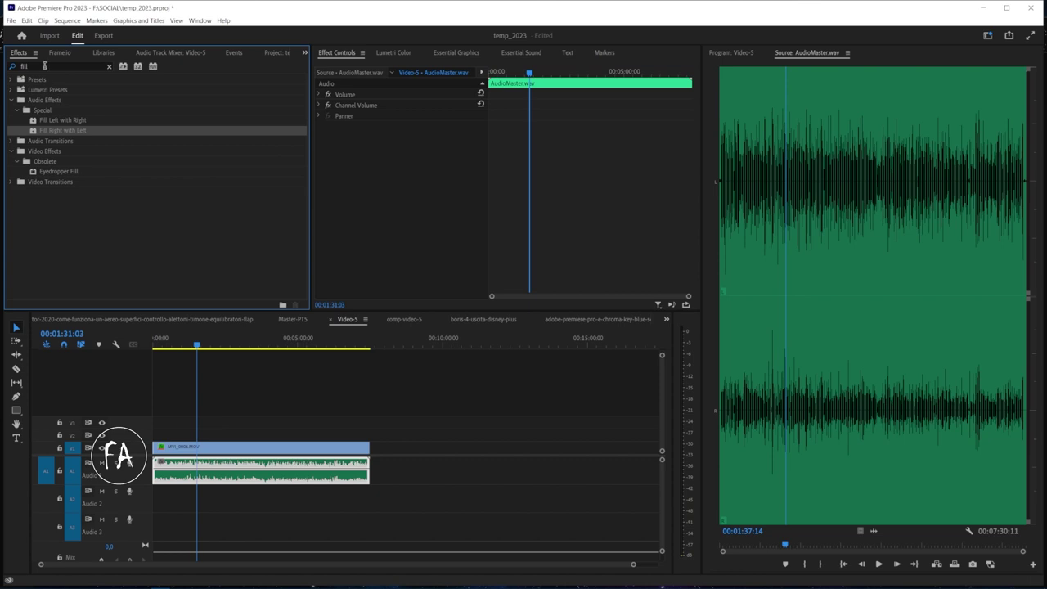
{"action": "left_click", "coordinate": [70, 122]}
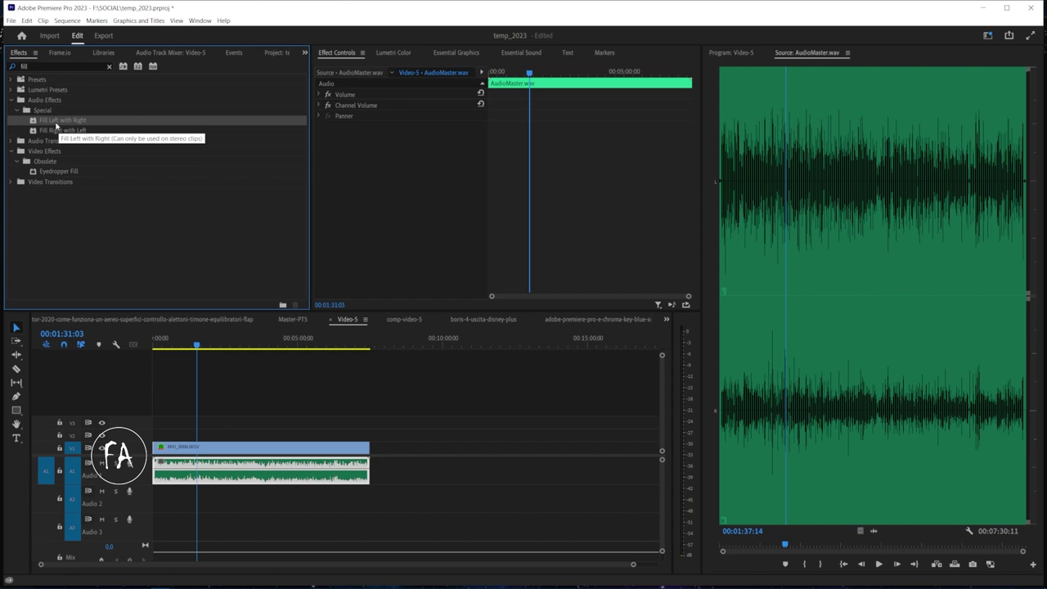
Drop Fill Left with Right onto the AudioMaster.wav clip on A1 and play back the sequence.
{"action": "left_click_drag", "start_coordinate": [55, 125], "coordinate": [236, 473]}
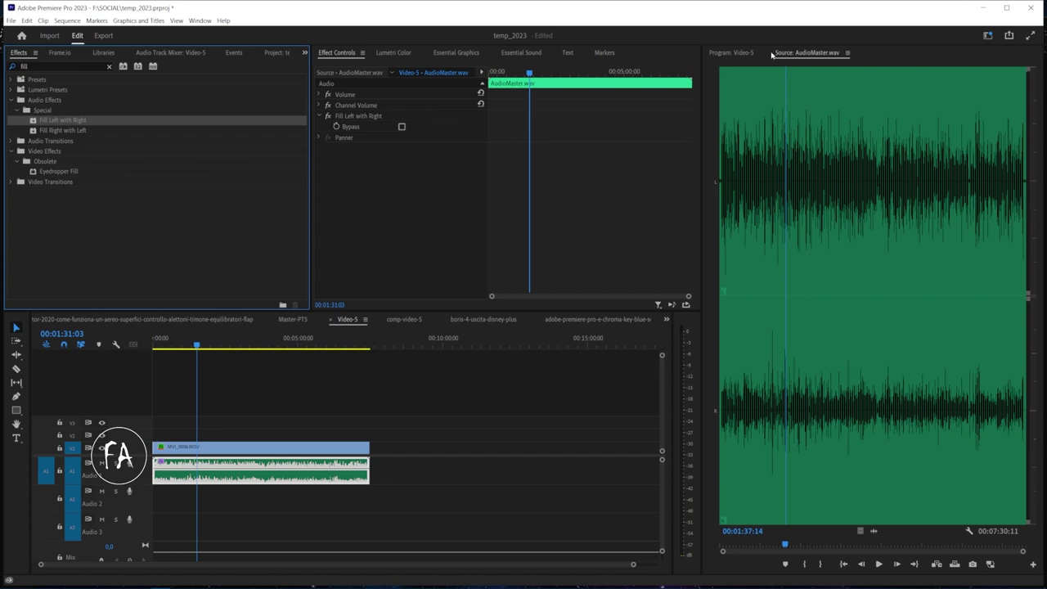
{"action": "left_click", "coordinate": [236, 410]}
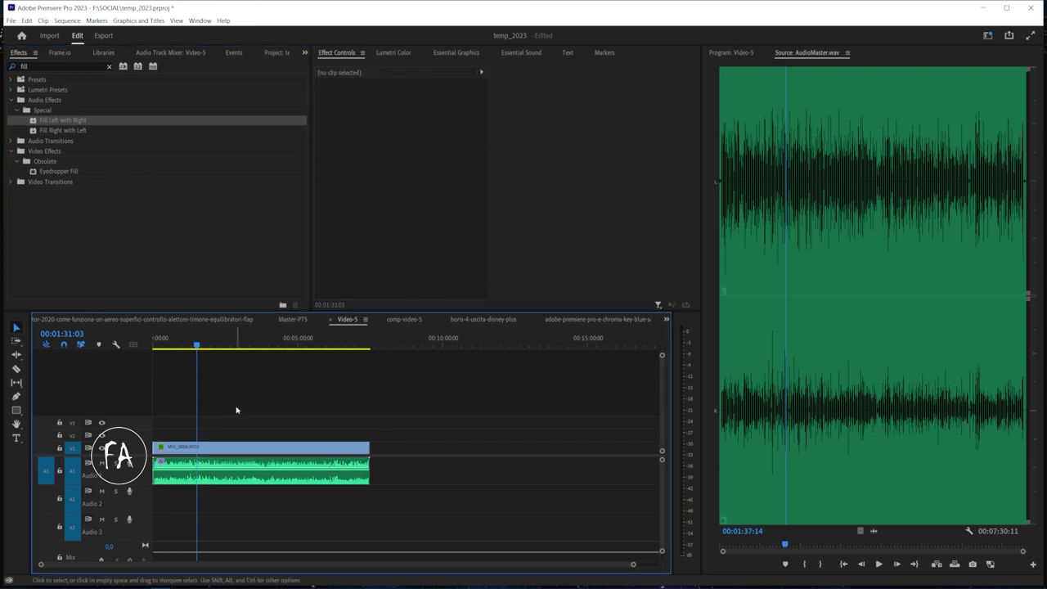
{"action": "key", "text": "space"}
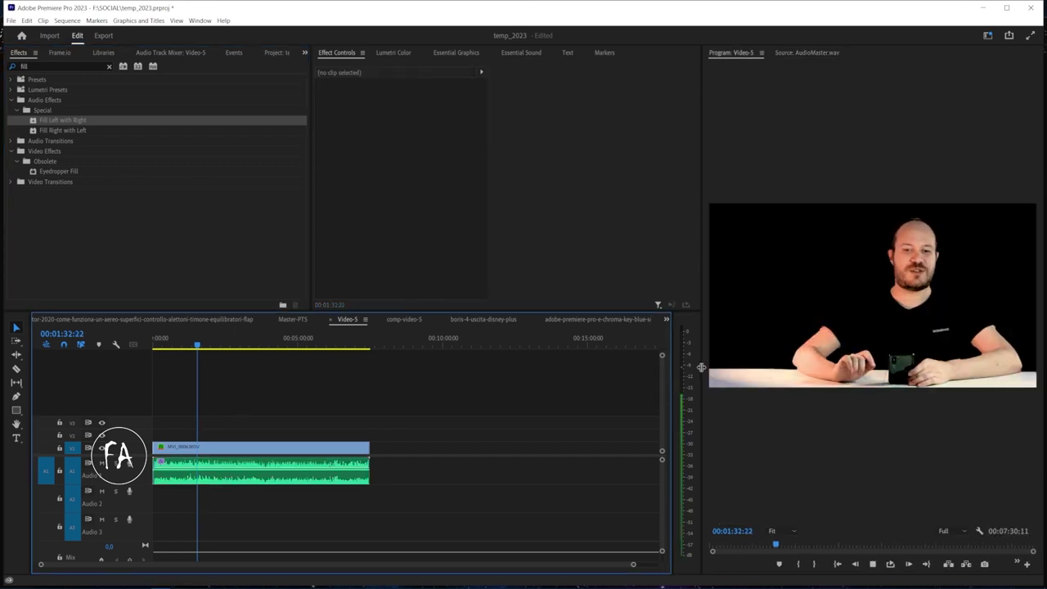
{"action": "left_click", "coordinate": [233, 484]}
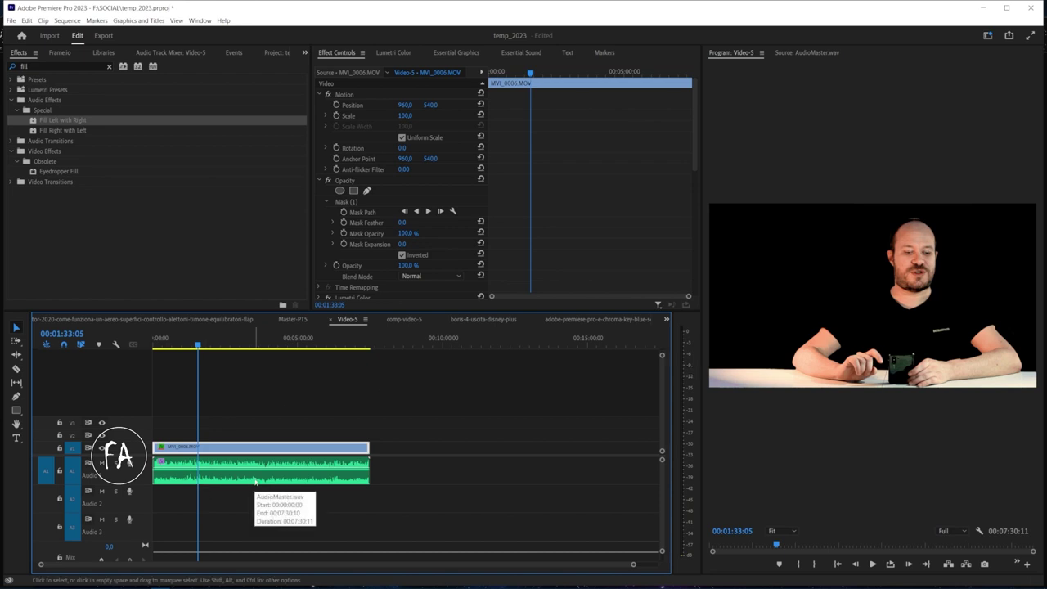
{"action": "left_click", "coordinate": [87, 130]}
Drop Fill Right with Left onto the AudioMaster.wav clip on A1, then deselect it.
{"action": "left_click_drag", "start_coordinate": [87, 130], "coordinate": [229, 472]}
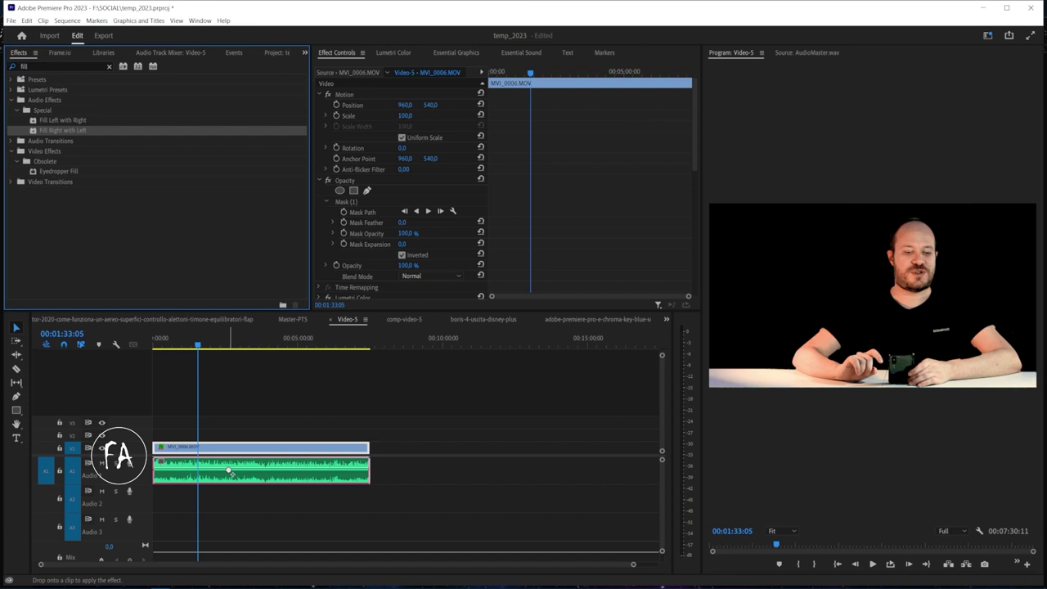
{"action": "left_click_drag", "start_coordinate": [229, 472], "coordinate": [229, 472]}
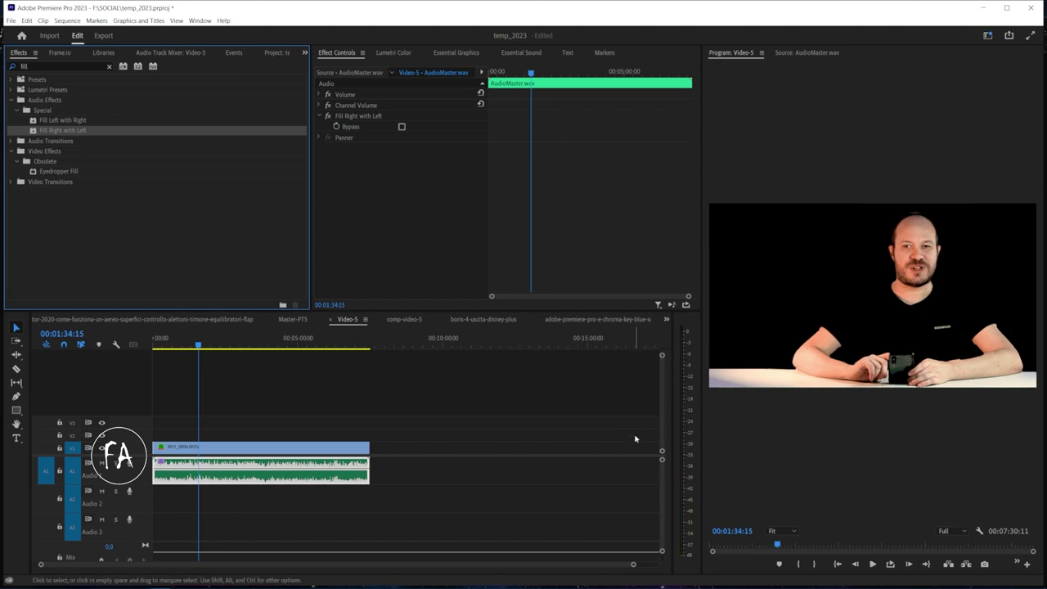
{"action": "left_click", "coordinate": [527, 451]}
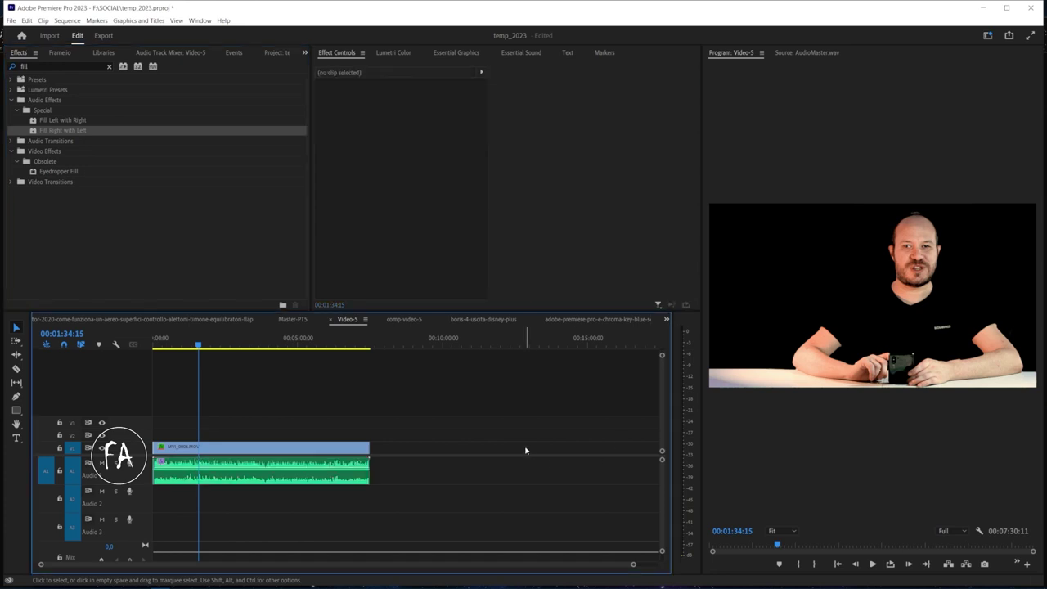